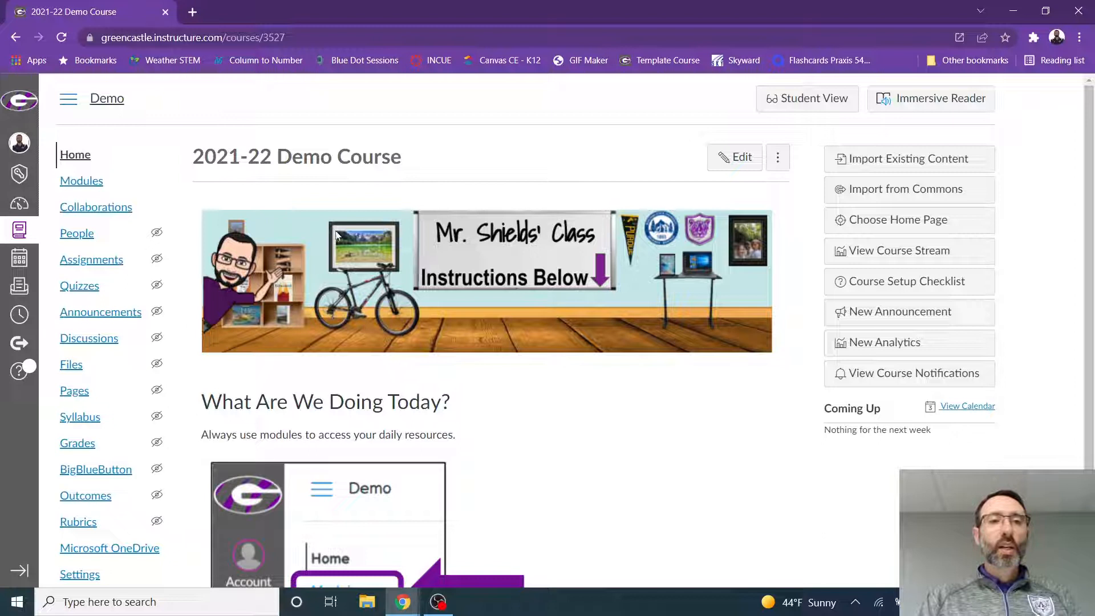
Step: Create a new assignment named "Office 365 LTI" in the "Example for Video" module of the course
{"action": "left_click", "coordinate": [78, 185]}
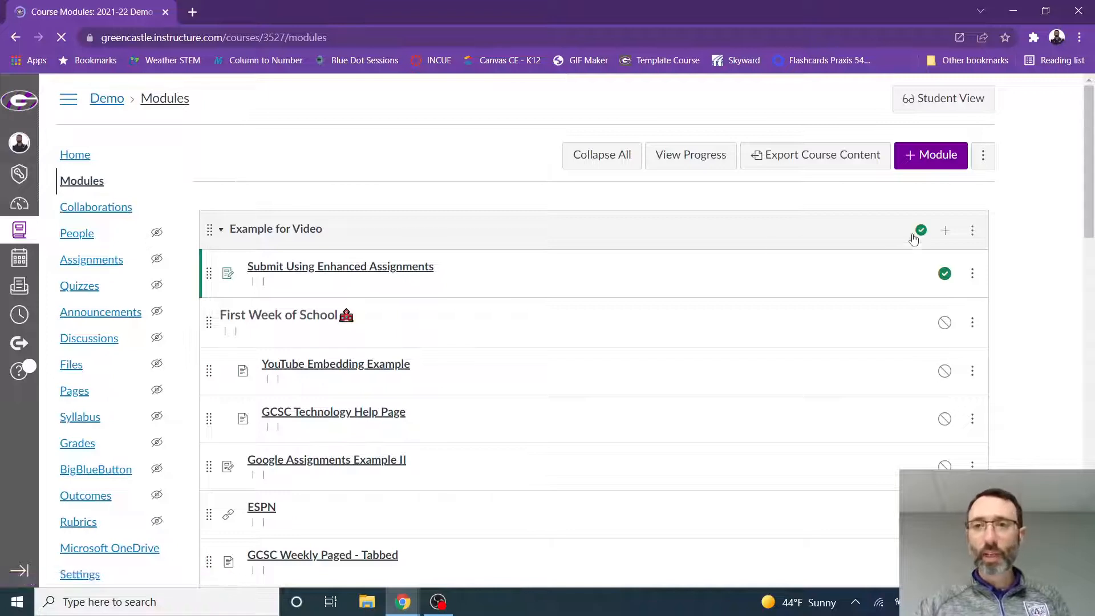
{"action": "left_click", "coordinate": [946, 233]}
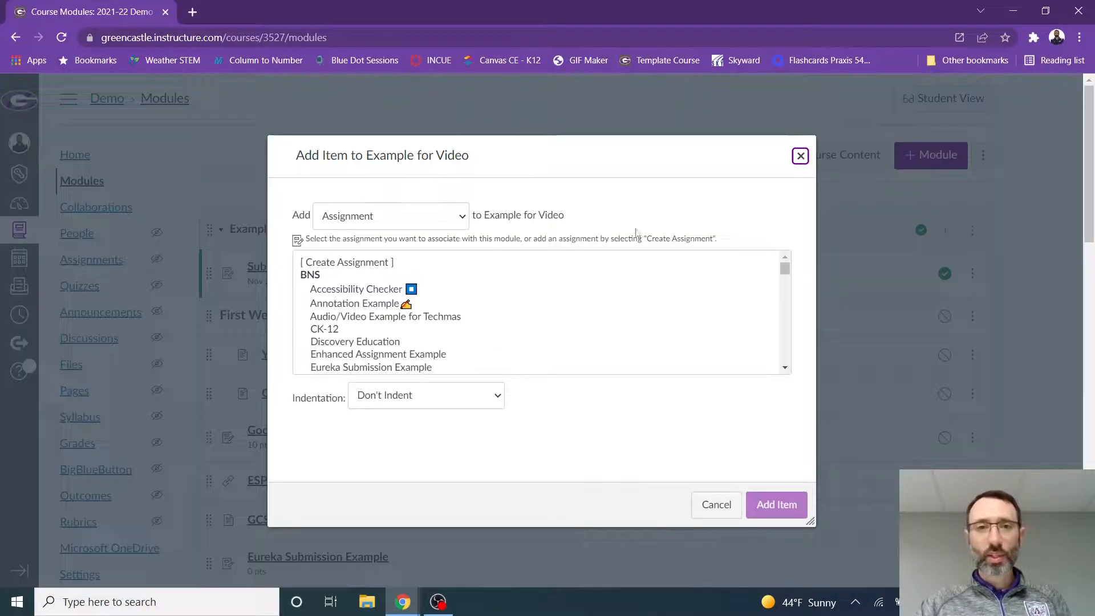
{"action": "left_click", "coordinate": [351, 262]}
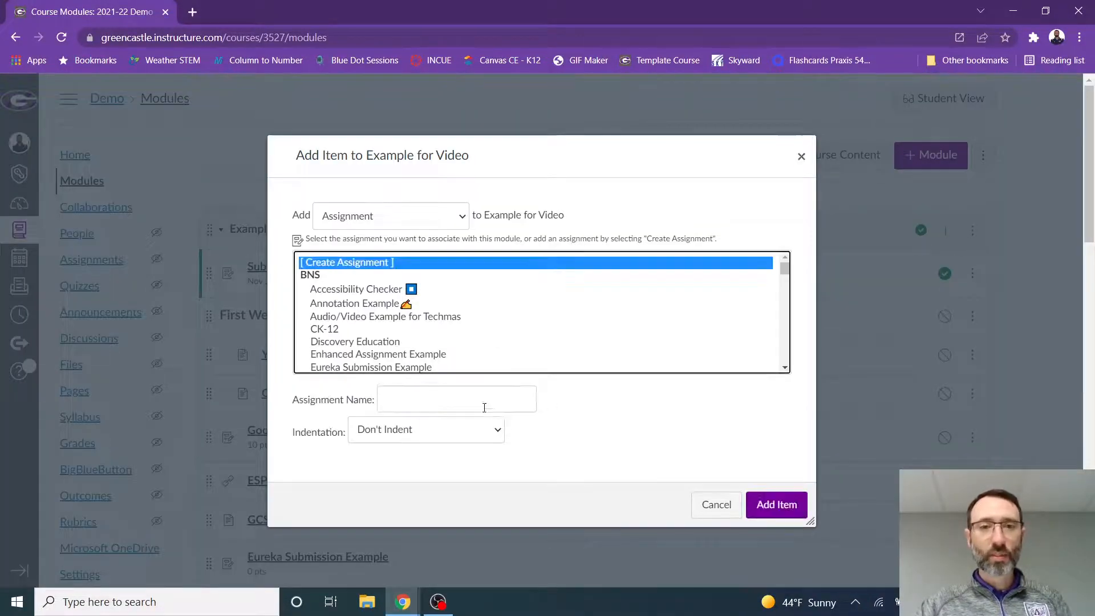
{"action": "left_click", "coordinate": [445, 402]}
{"action": "type", "text": "Office 365 "}
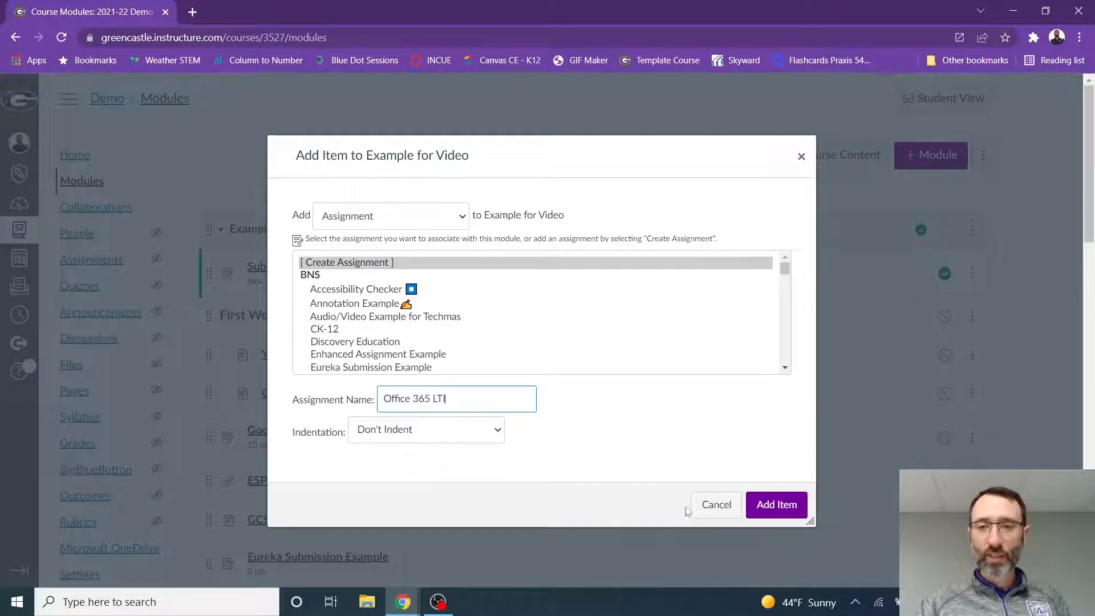
{"action": "type", "text": "LTI"}
{"action": "left_click", "coordinate": [797, 515]}
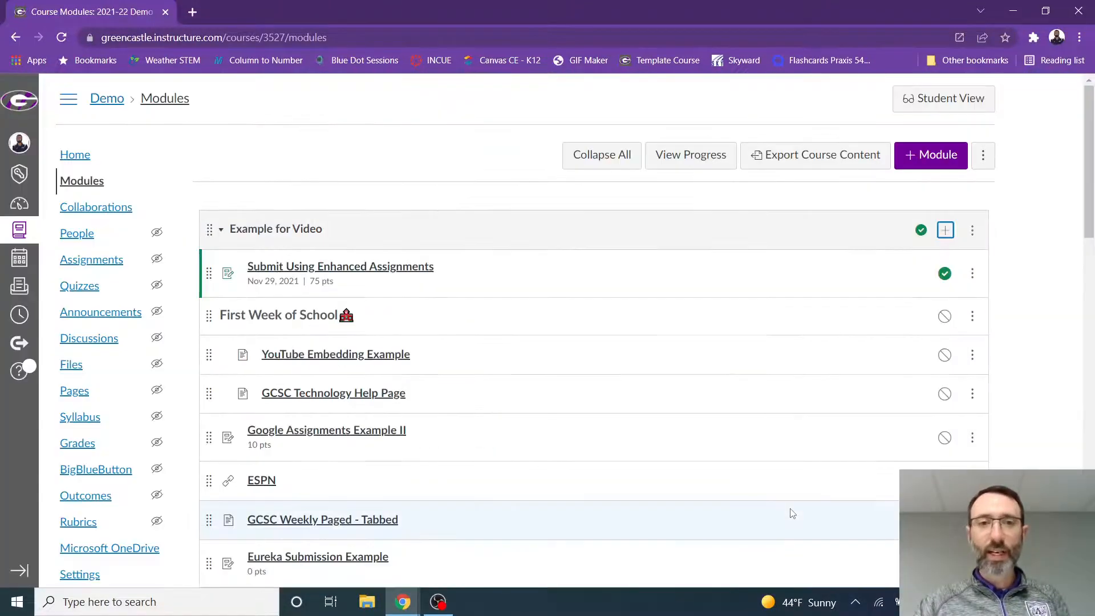
Step: Move the Office 365 LTI assignment higher in the "Example for Video" module and open it for editing
{"action": "scroll", "coordinate": [548, 455], "scroll_direction": "down", "scroll_amount": 4}
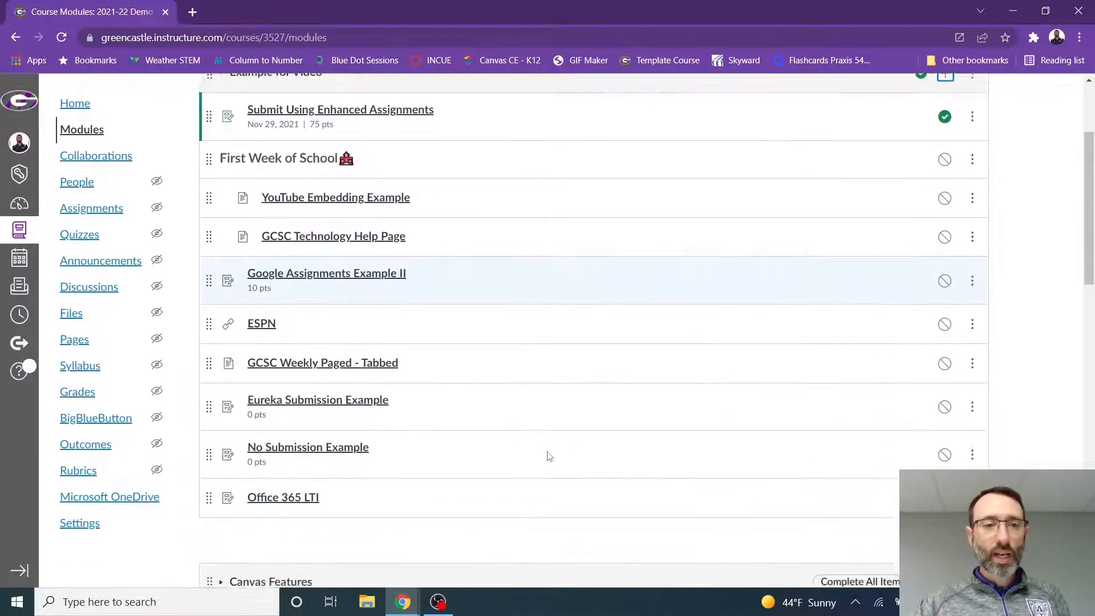
{"action": "left_click_drag", "start_coordinate": [209, 440], "coordinate": [281, 324]}
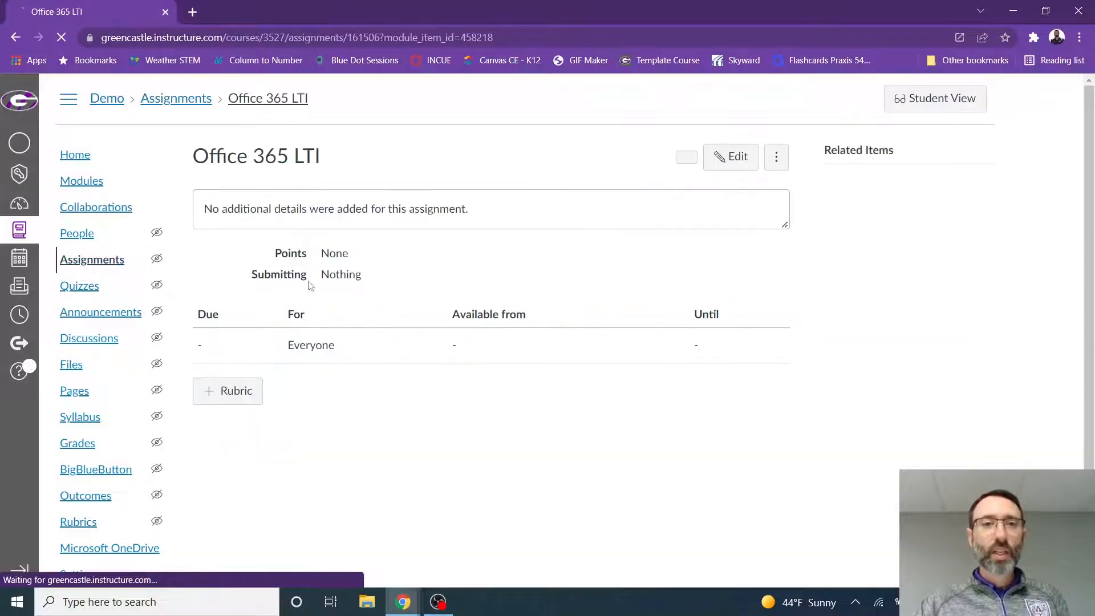
{"action": "left_click", "coordinate": [734, 157]}
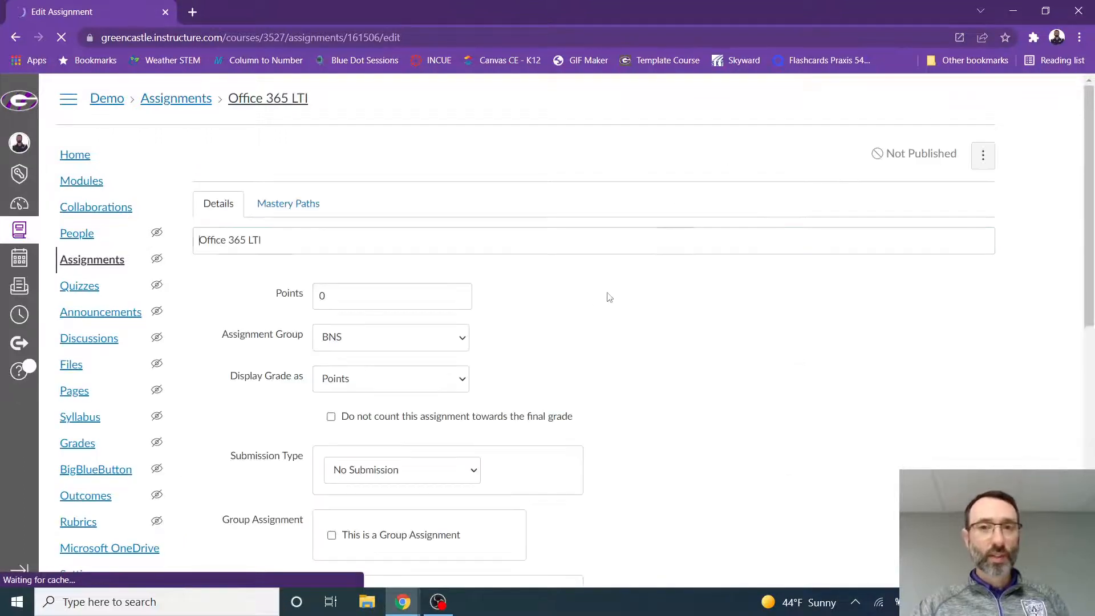
Step: Enter the lines "Instructions" and "Resources" in the assignment description, with correct spelling and a blank line between them
{"action": "scroll", "coordinate": [327, 390], "scroll_direction": "down", "scroll_amount": 1}
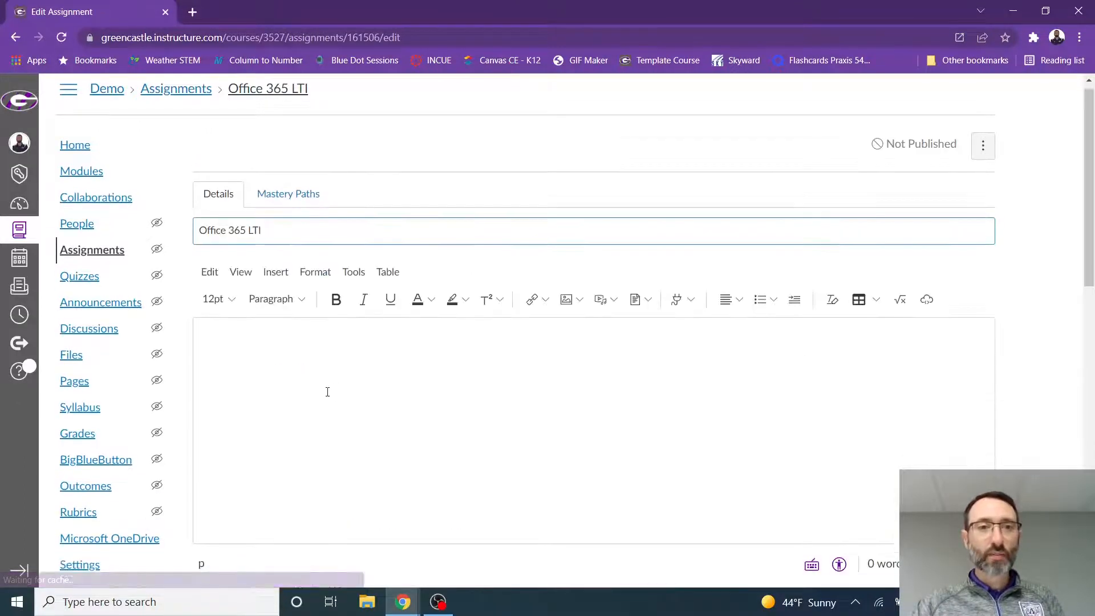
{"action": "left_click", "coordinate": [312, 301]}
{"action": "type", "text": "Inst"}
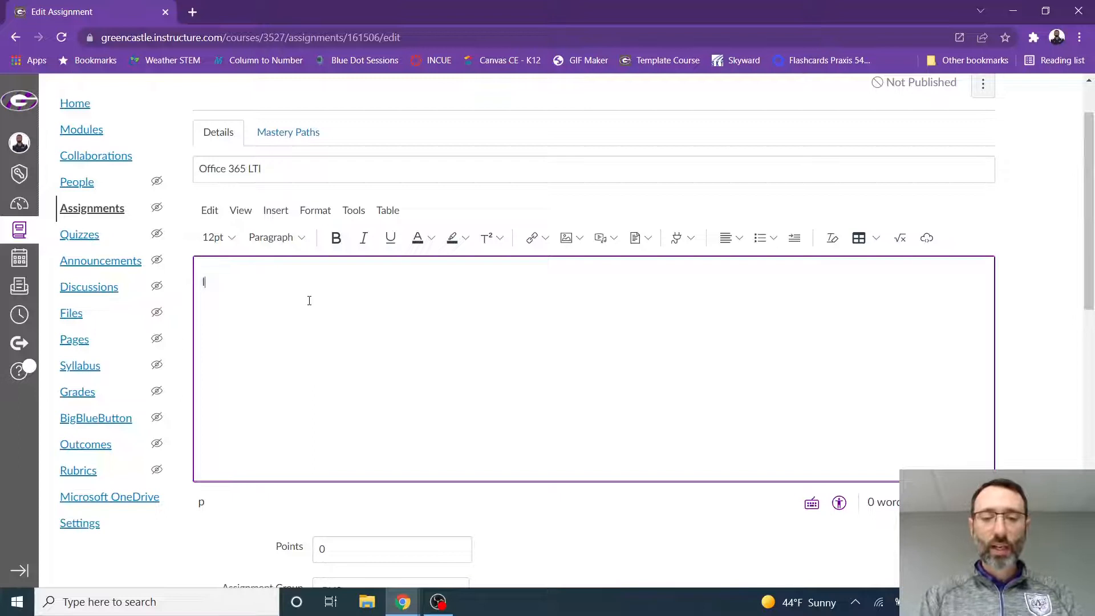
{"action": "type", "text": "urctions"}
{"action": "key", "text": "Return"}
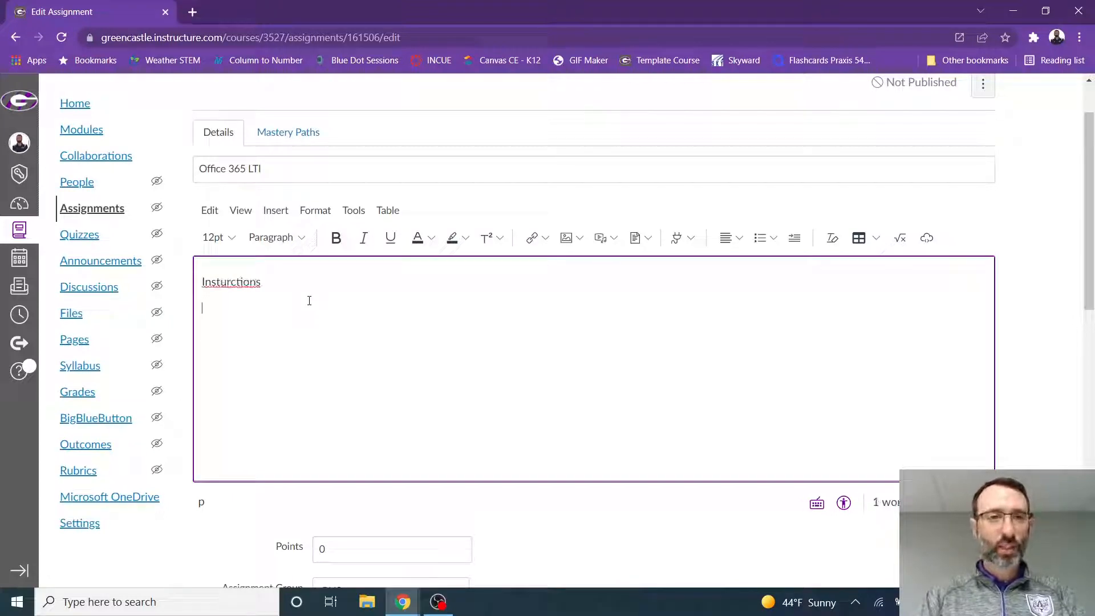
{"action": "right_click", "coordinate": [233, 283]}
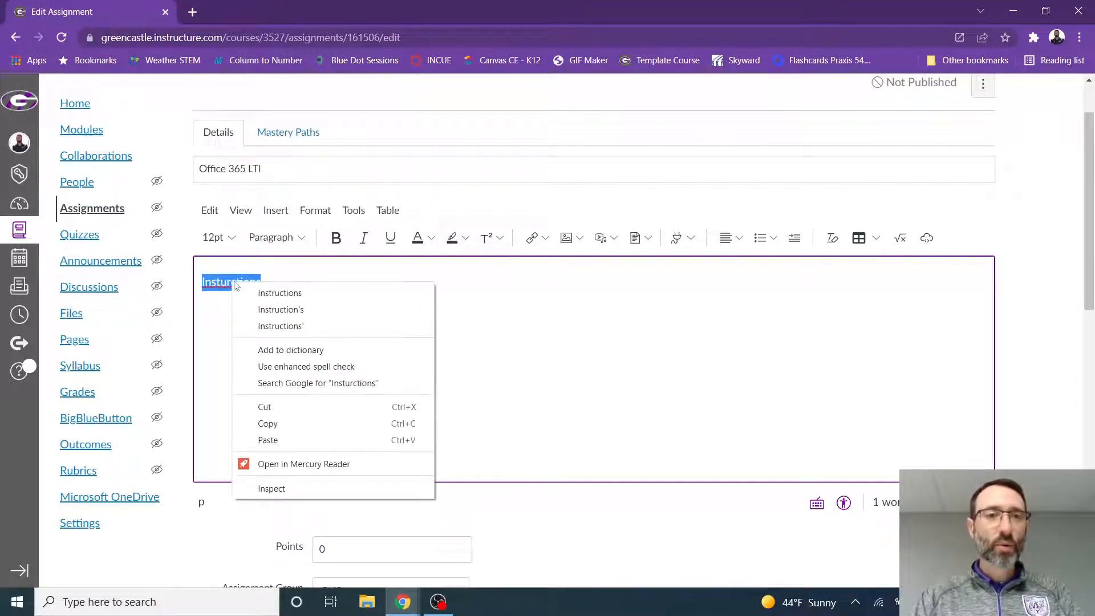
{"action": "left_click", "coordinate": [244, 293]}
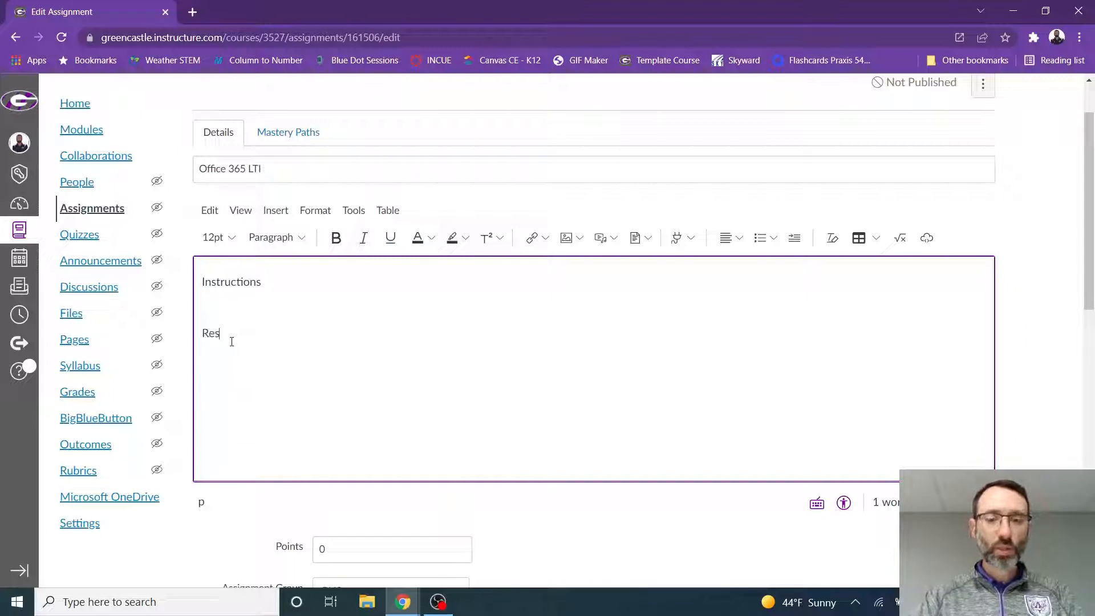
Step: Format the "Instructions" and "Resources" lines in the description as Heading 2
{"action": "left_click_drag", "start_coordinate": [279, 289], "coordinate": [187, 285]}
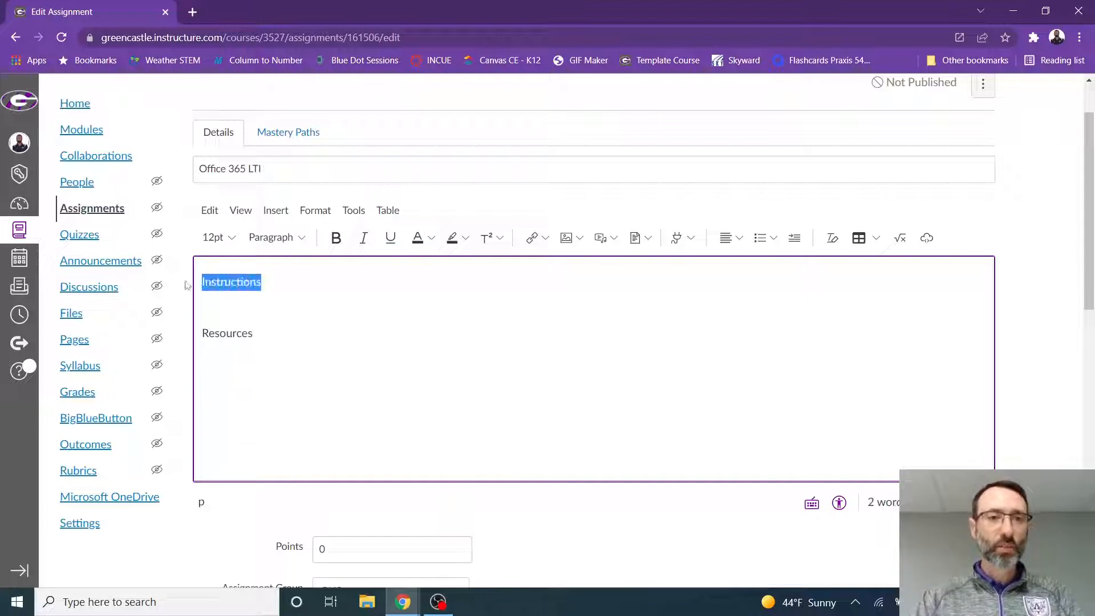
{"action": "left_click", "coordinate": [232, 240]}
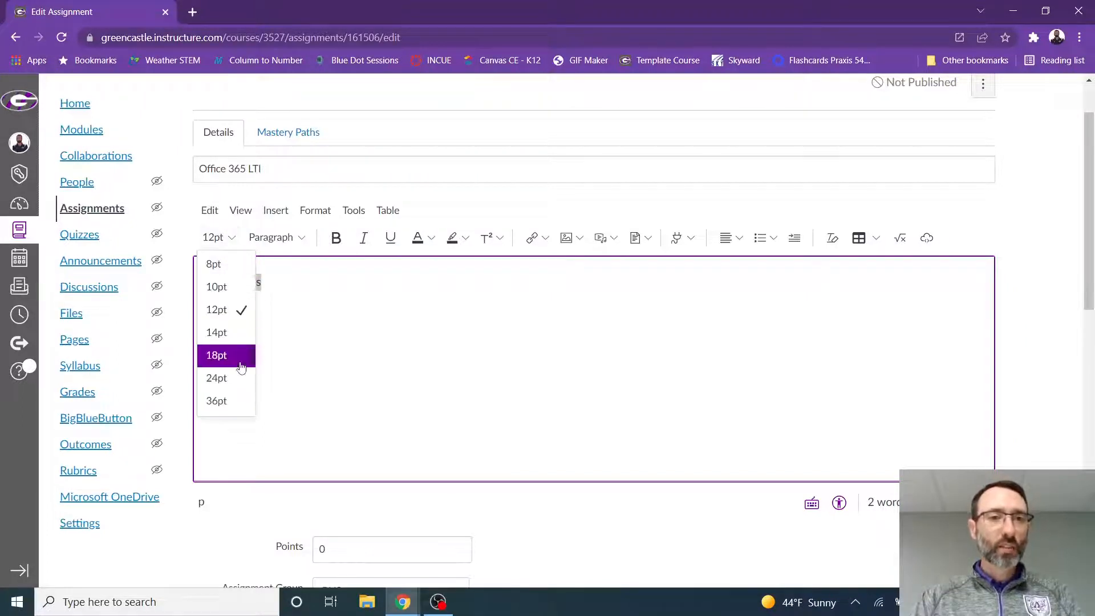
{"action": "left_click", "coordinate": [295, 242]}
{"action": "left_click", "coordinate": [299, 264]}
{"action": "left_click_drag", "start_coordinate": [269, 348], "coordinate": [194, 348]}
{"action": "left_click", "coordinate": [296, 242]}
{"action": "left_click", "coordinate": [300, 264]}
Step: Write "Please complete the attached document and submit." under the Instructions heading and add an empty line below Resources
{"action": "left_click", "coordinate": [257, 304]}
{"action": "type", "text": "Please"}
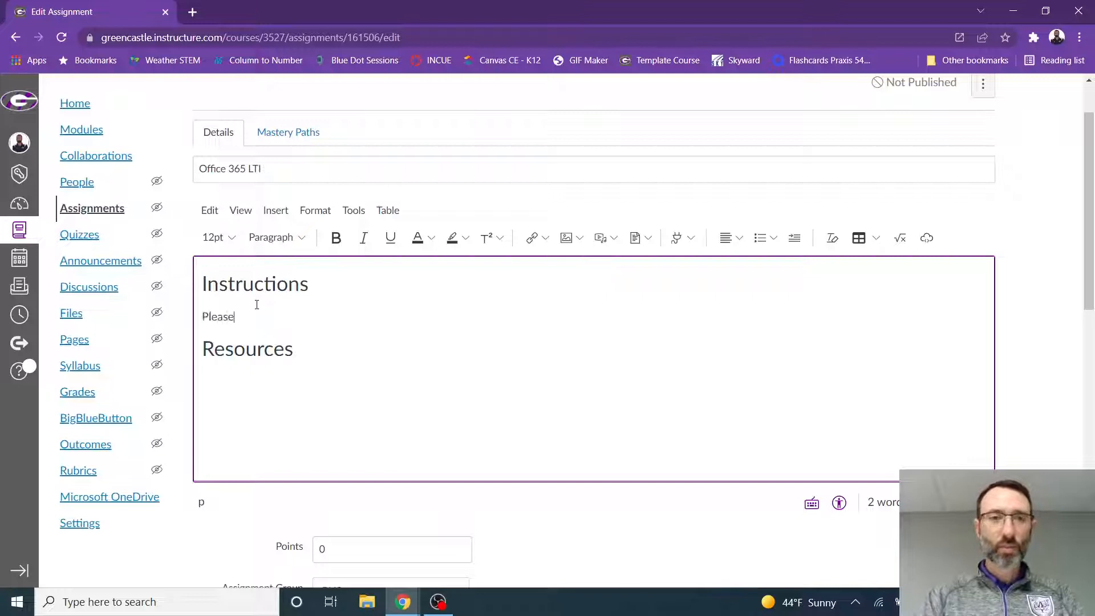
{"action": "type", "text": " complete the attached document and submit."}
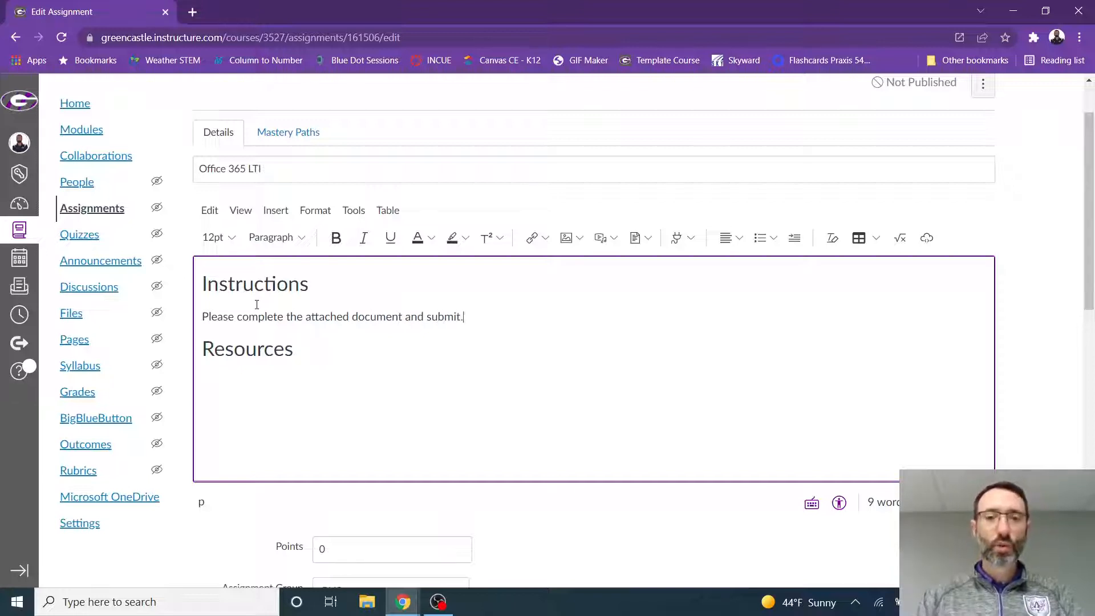
{"action": "left_click", "coordinate": [233, 385]}
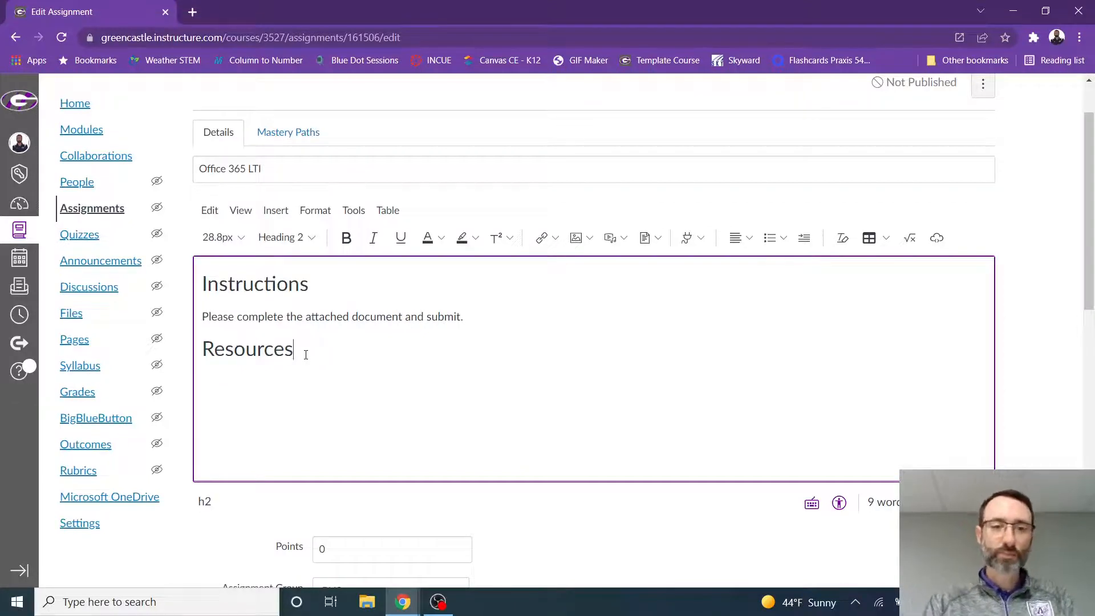
{"action": "key", "text": "Return"}
Step: Put the assignment in the CLWK assignment group and set its points to 5
{"action": "scroll", "coordinate": [318, 369], "scroll_direction": "down", "scroll_amount": 3}
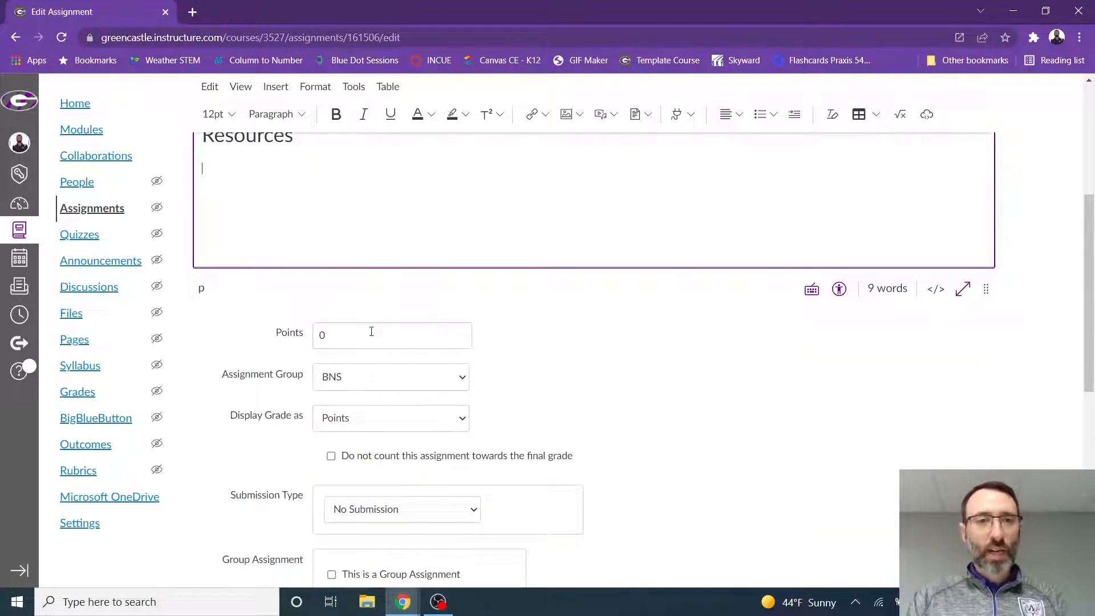
{"action": "scroll", "coordinate": [372, 331], "scroll_direction": "down", "scroll_amount": 1}
{"action": "left_click", "coordinate": [398, 316]}
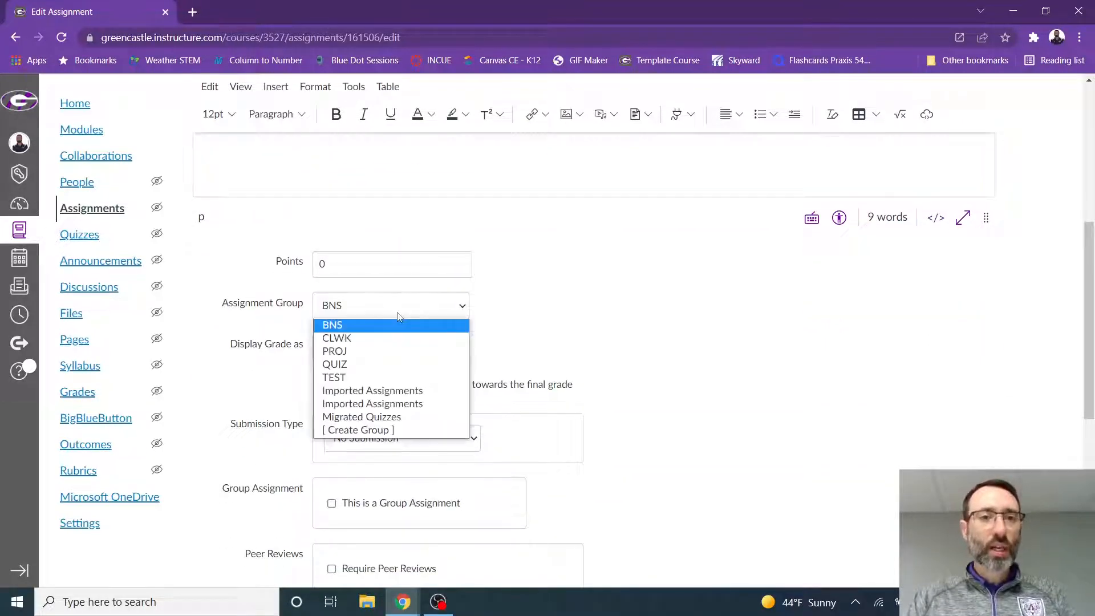
{"action": "left_click", "coordinate": [395, 339]}
{"action": "double_click", "coordinate": [336, 269]}
{"action": "type", "text": "5"}
Step: Set the submission type to External Tool and choose Microsoft OneDrive as the tool
{"action": "scroll", "coordinate": [594, 349], "scroll_direction": "down", "scroll_amount": 2}
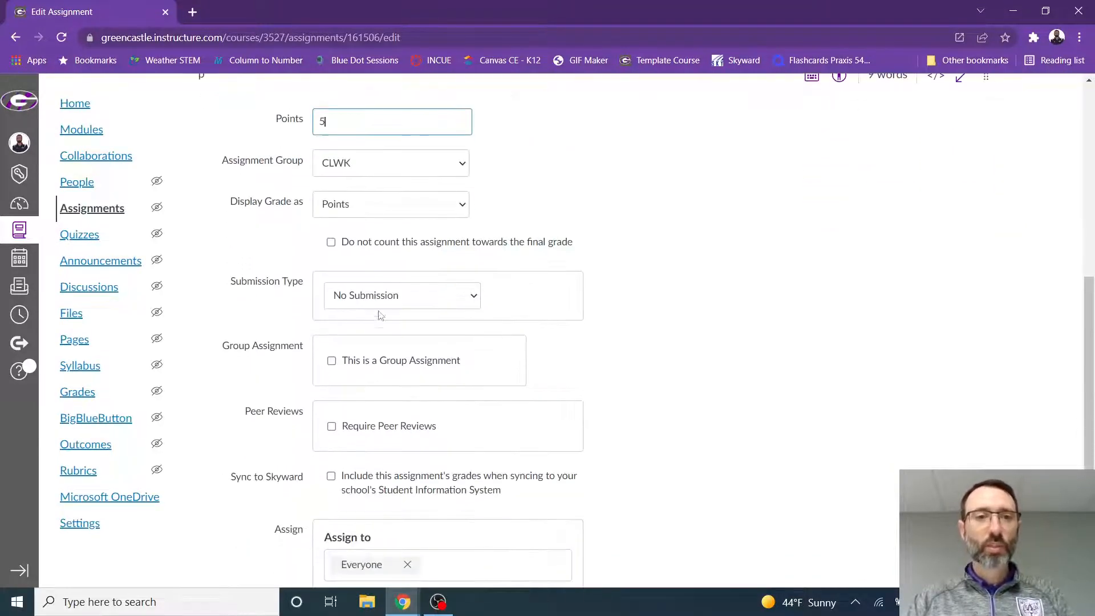
{"action": "left_click", "coordinate": [474, 297]}
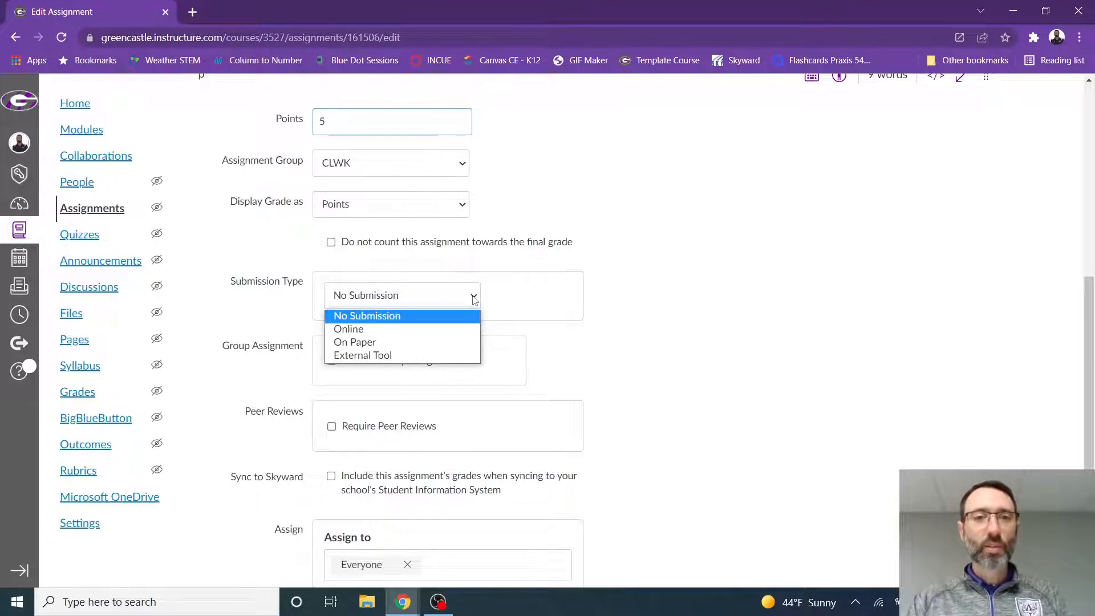
{"action": "left_click", "coordinate": [435, 356]}
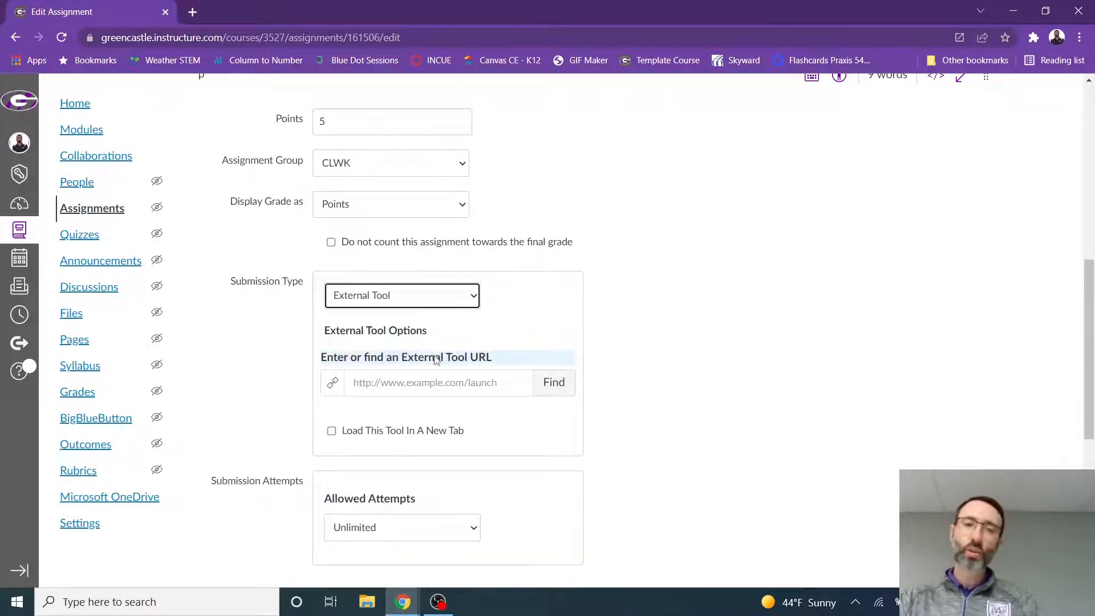
{"action": "scroll", "coordinate": [435, 360], "scroll_direction": "down", "scroll_amount": 1}
{"action": "left_click", "coordinate": [544, 318]}
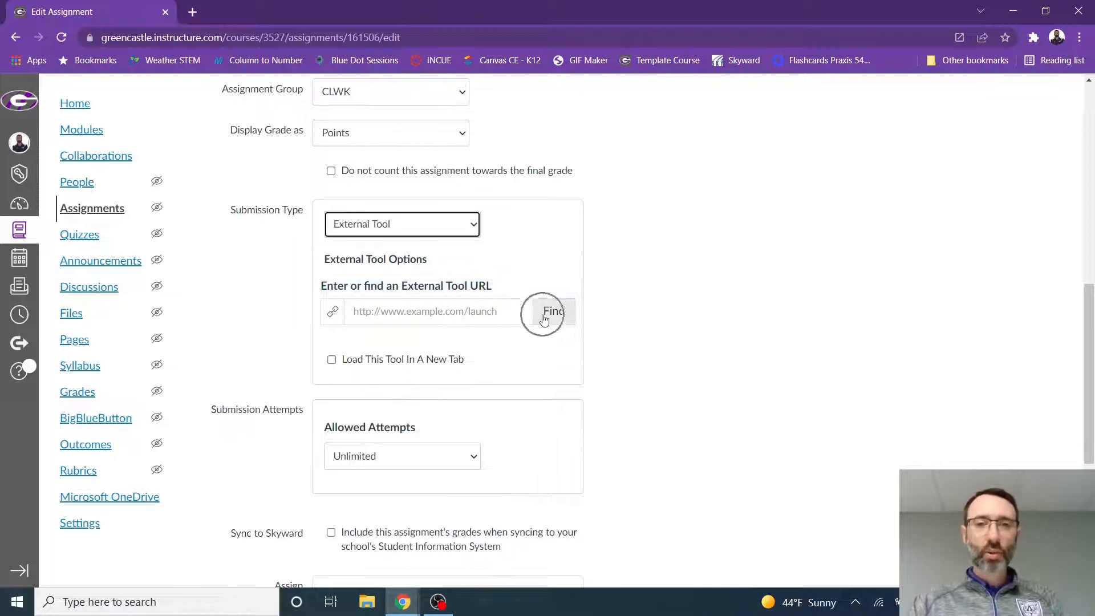
{"action": "left_click_drag", "start_coordinate": [641, 321], "coordinate": [619, 393]}
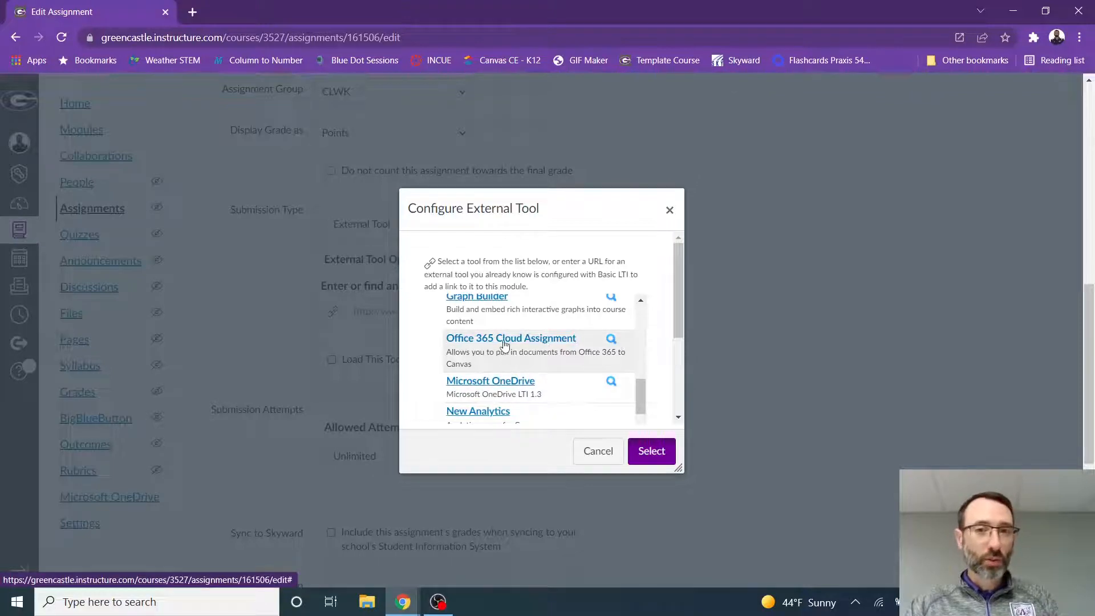
{"action": "left_click", "coordinate": [497, 387]}
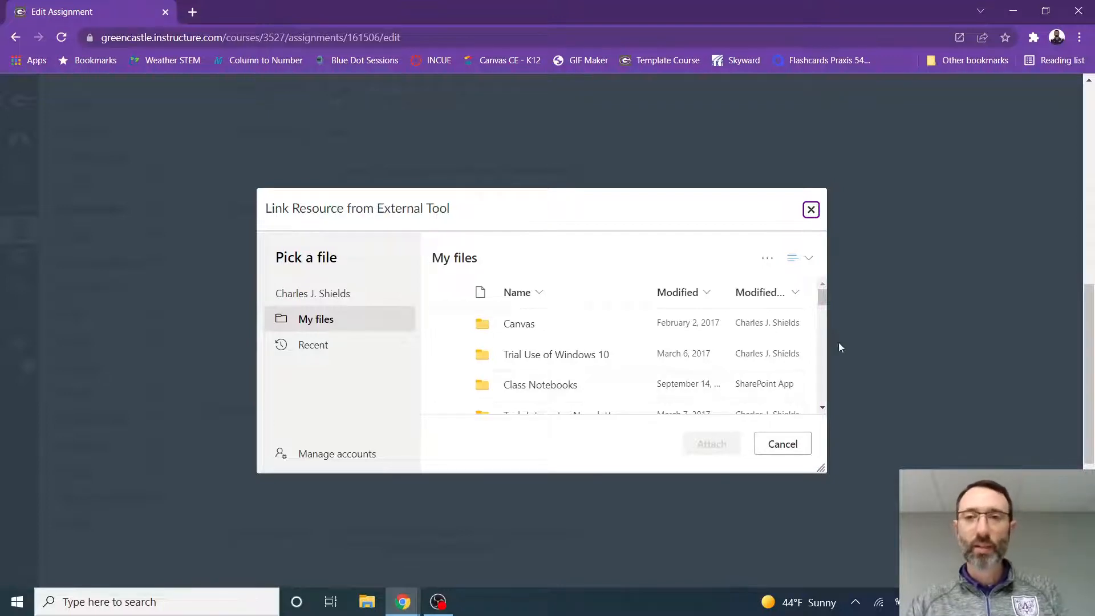
Step: Enlarge the file picker, attach the Office 365 LTI Word document from Canvas Assignments > LTI Example, and confirm the external tool
{"action": "left_click_drag", "start_coordinate": [841, 494], "coordinate": [932, 574]}
{"action": "left_click_drag", "start_coordinate": [642, 204], "coordinate": [567, 112]}
{"action": "left_click_drag", "start_coordinate": [850, 235], "coordinate": [859, 282]}
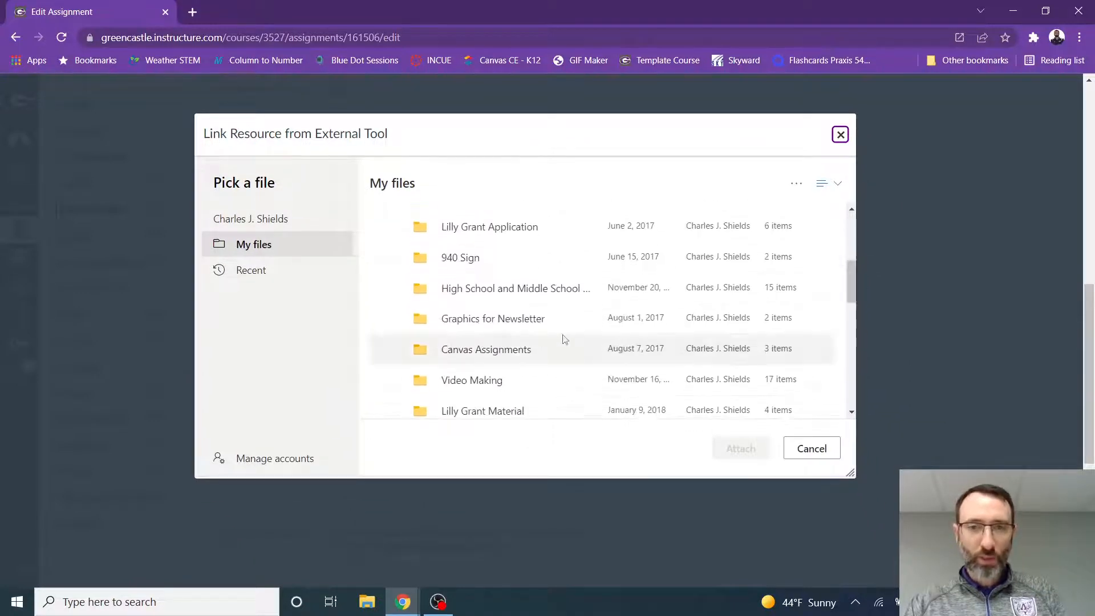
{"action": "left_click", "coordinate": [498, 354]}
{"action": "left_click", "coordinate": [466, 252]}
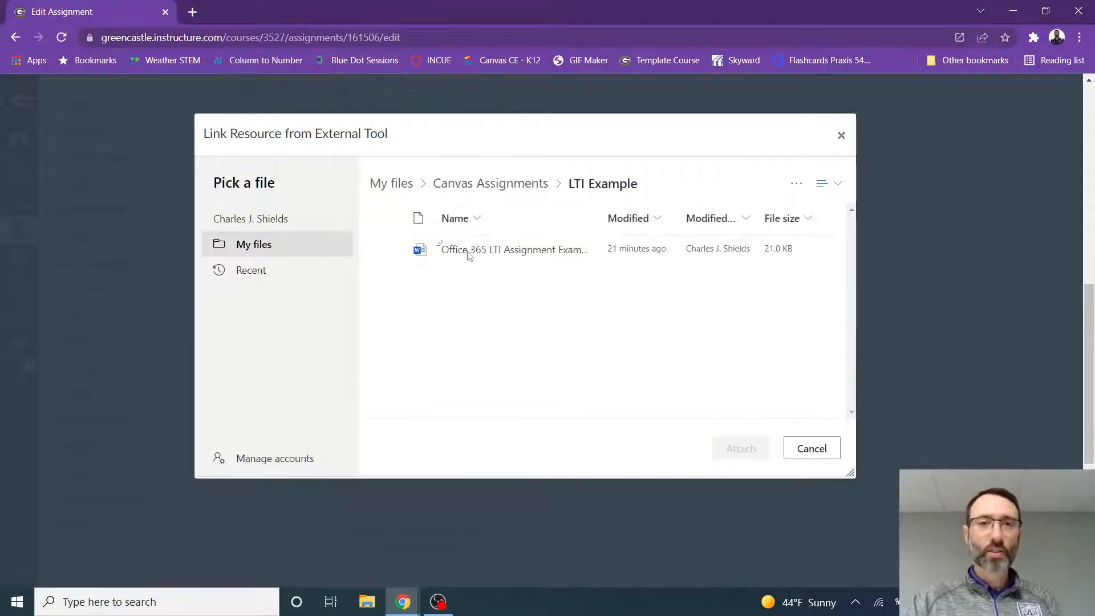
{"action": "left_click", "coordinate": [387, 251]}
{"action": "left_click", "coordinate": [741, 449]}
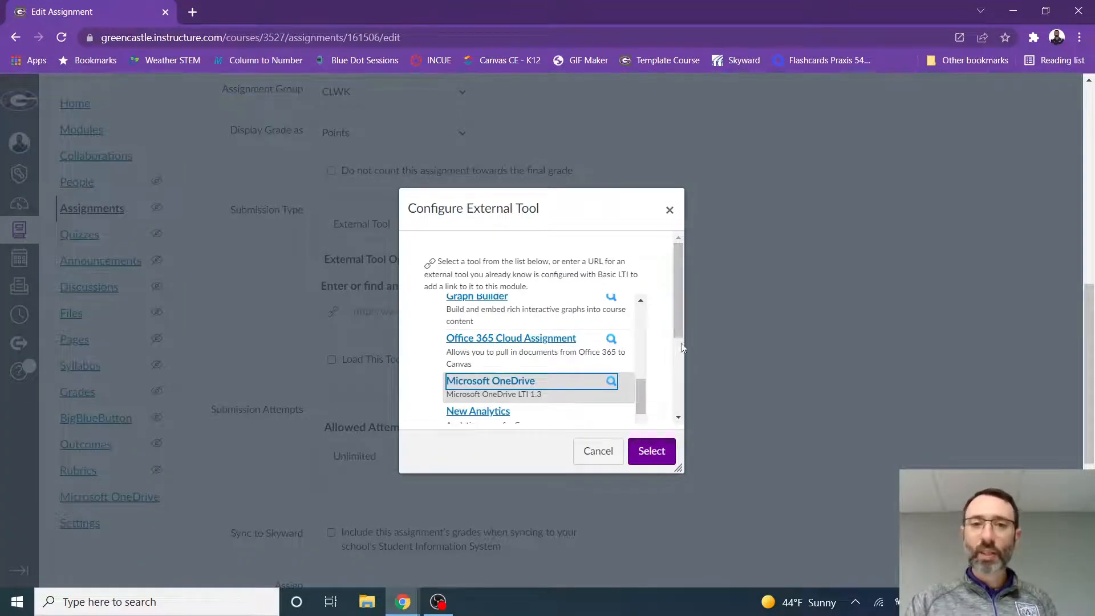
{"action": "left_click", "coordinate": [667, 450]}
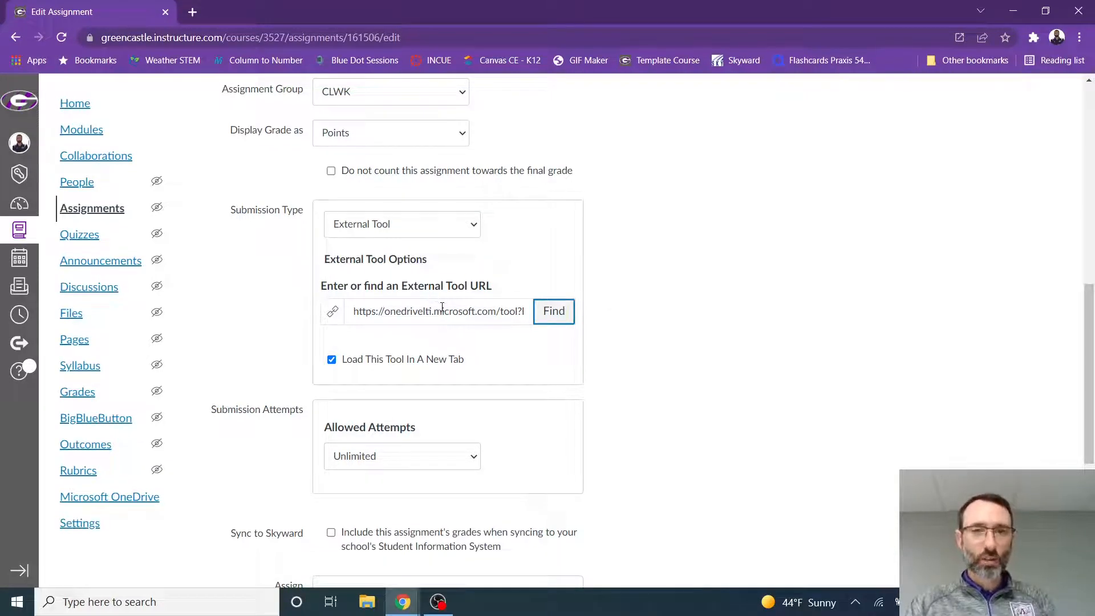
{"action": "key", "text": "ctrl"}
{"action": "key", "text": "ctrl"}
{"action": "key", "text": "ctrl"}
{"action": "key", "text": "ctrl"}
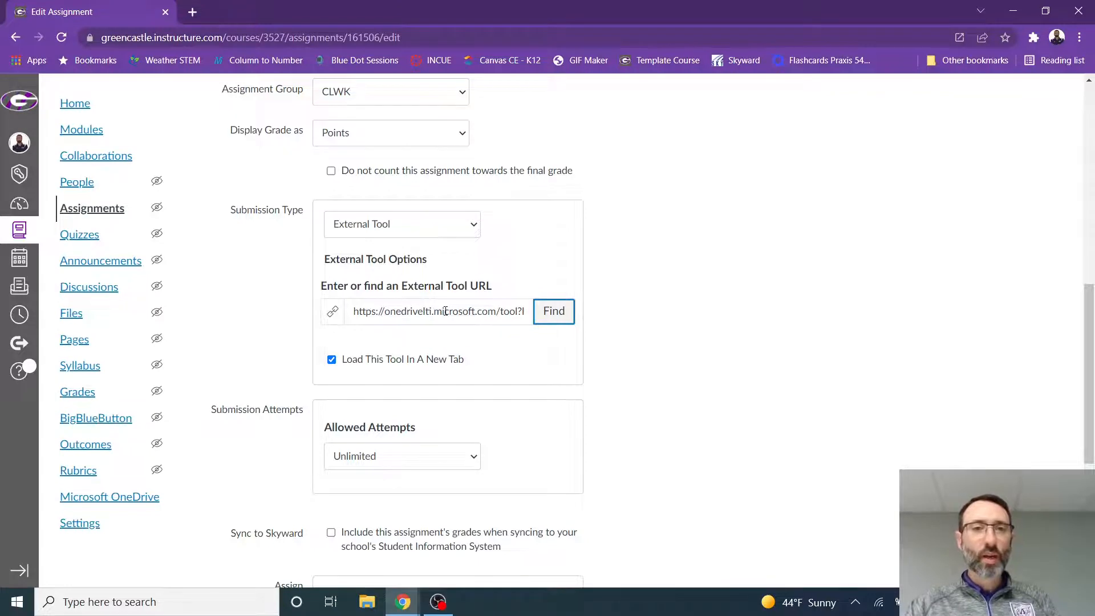
Step: Set the assignment's due date for everyone to March 4, 2022
{"action": "scroll", "coordinate": [625, 322], "scroll_direction": "down", "scroll_amount": 5}
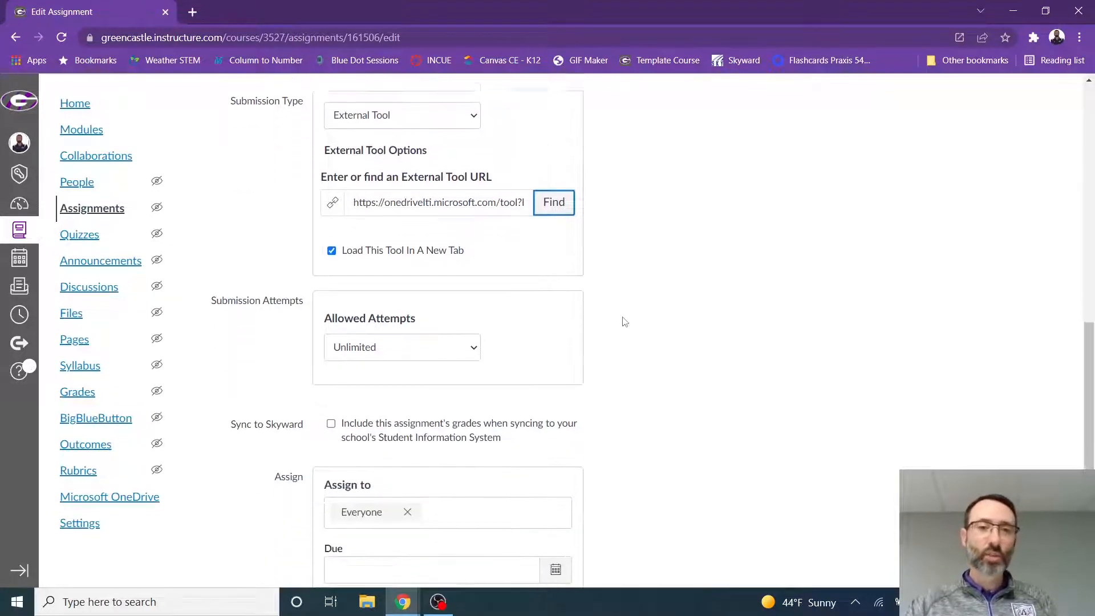
{"action": "key", "text": "ctrl"}
{"action": "key", "text": "ctrl"}
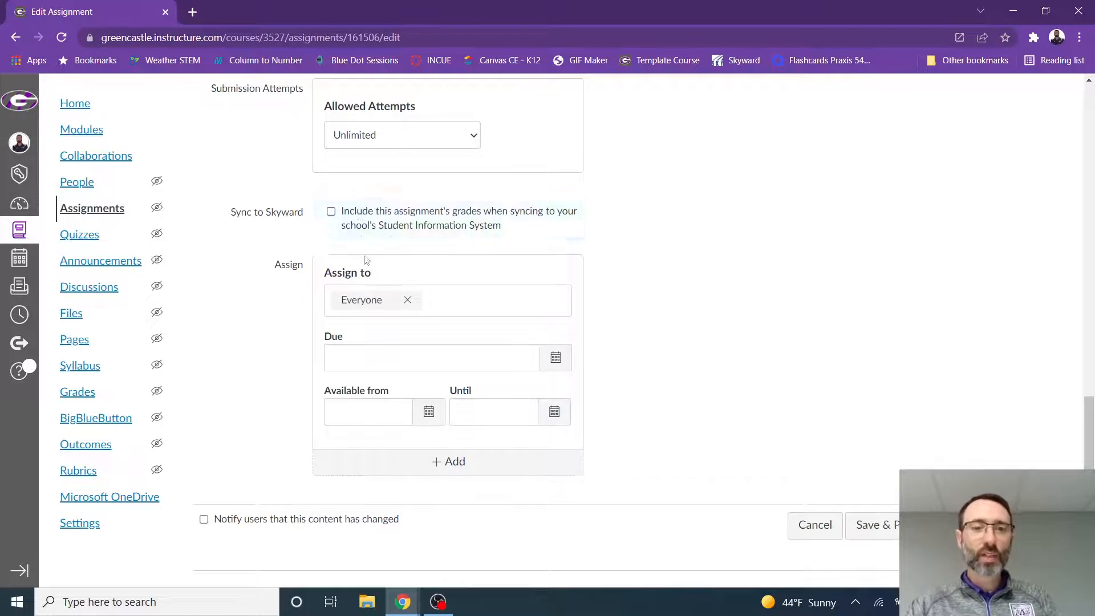
{"action": "left_click", "coordinate": [556, 357]}
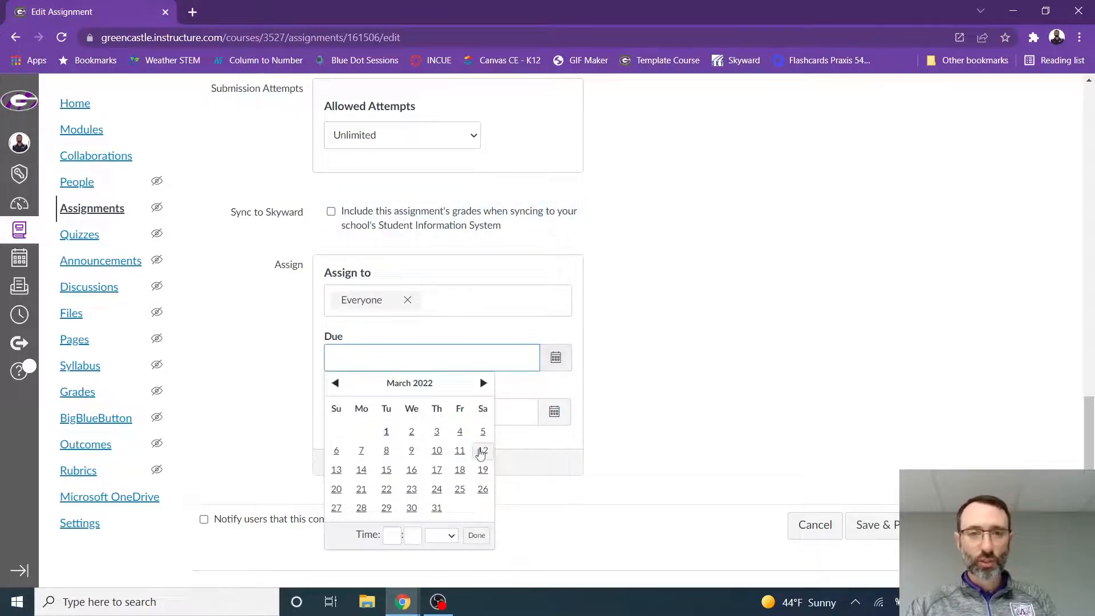
{"action": "left_click", "coordinate": [460, 431]}
{"action": "left_click", "coordinate": [676, 381]}
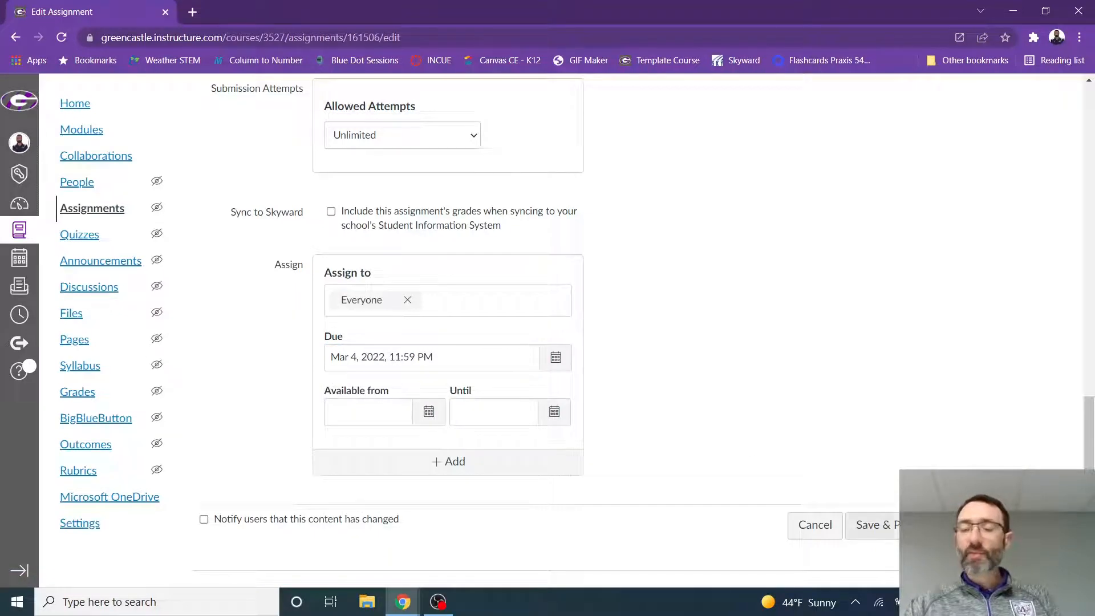
Step: Save and publish the Office 365 LTI assignment and load its attached document in a new window
{"action": "left_click", "coordinate": [873, 524]}
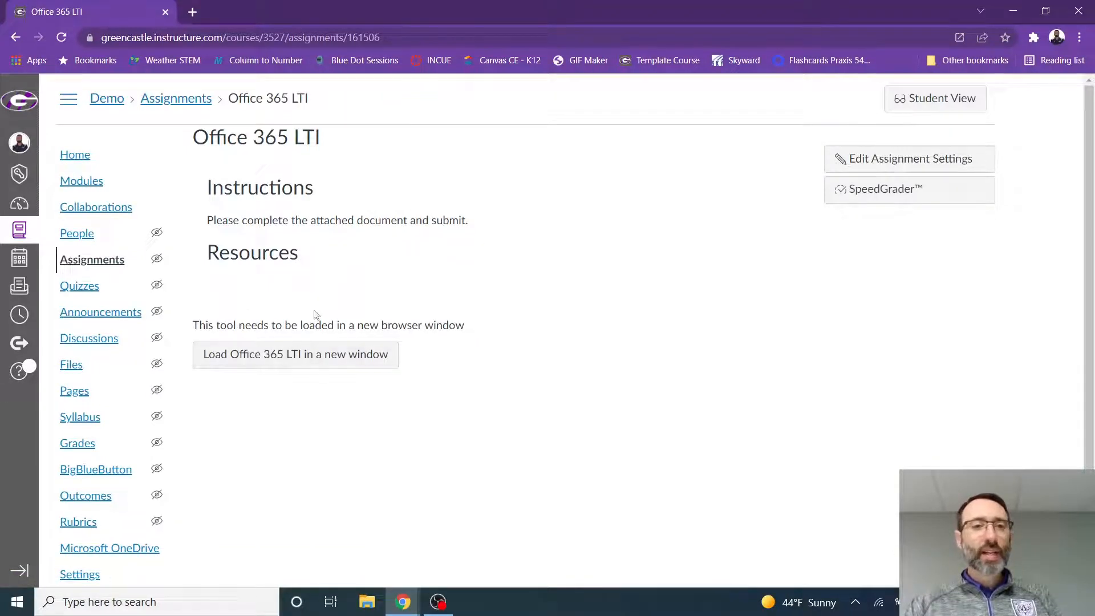
{"action": "left_click", "coordinate": [360, 357]}
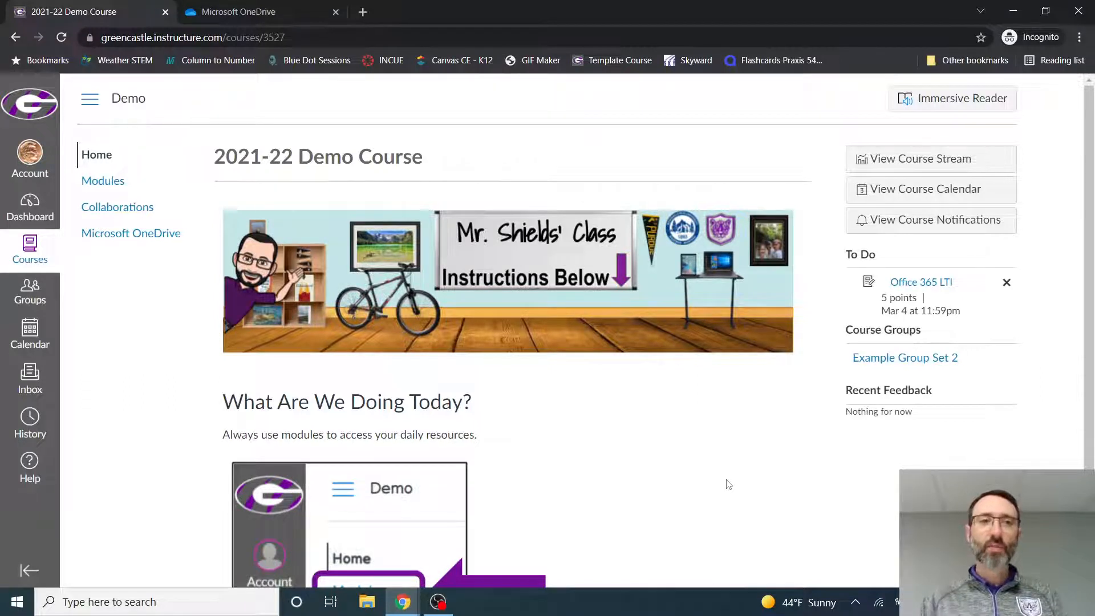
Step: In the student's view of the course, open the Office 365 LTI assignment from the modules and open its Word document for editing
{"action": "left_click", "coordinate": [116, 181]}
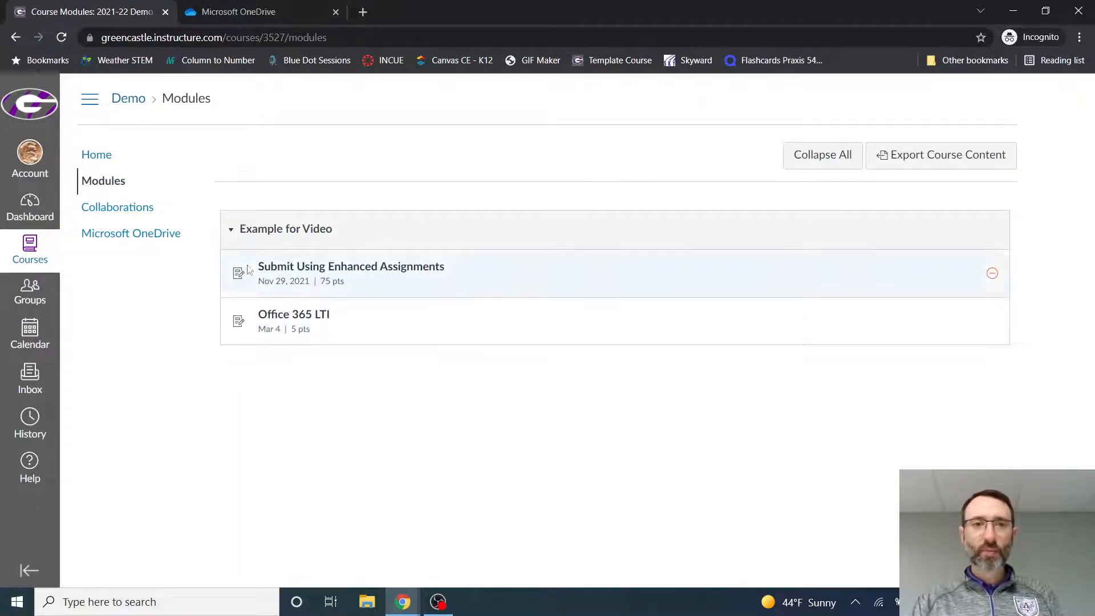
{"action": "left_click", "coordinate": [313, 316]}
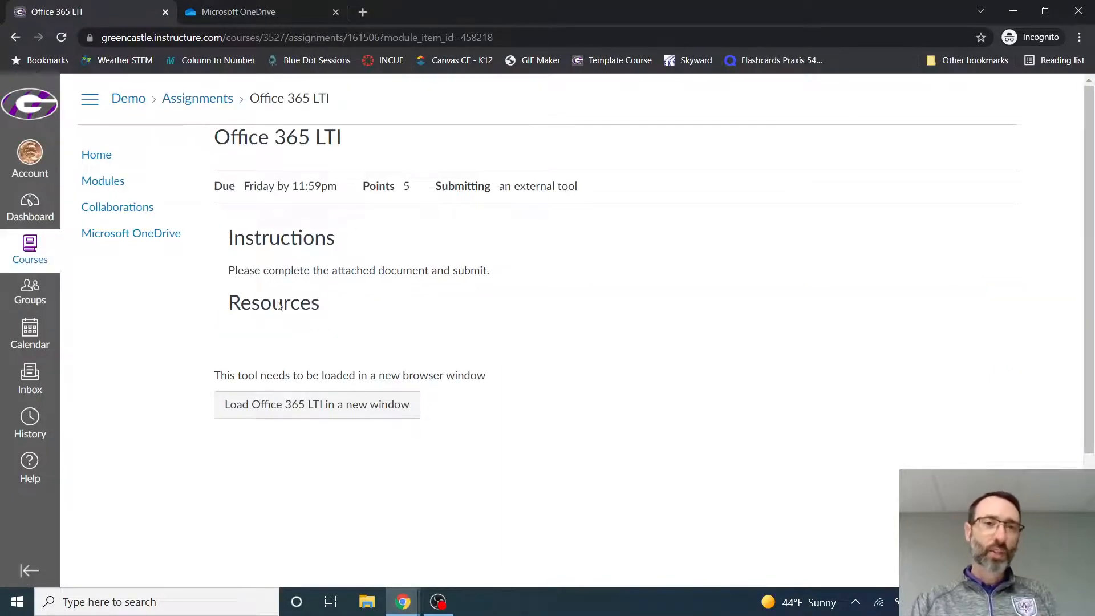
{"action": "left_click", "coordinate": [333, 407]}
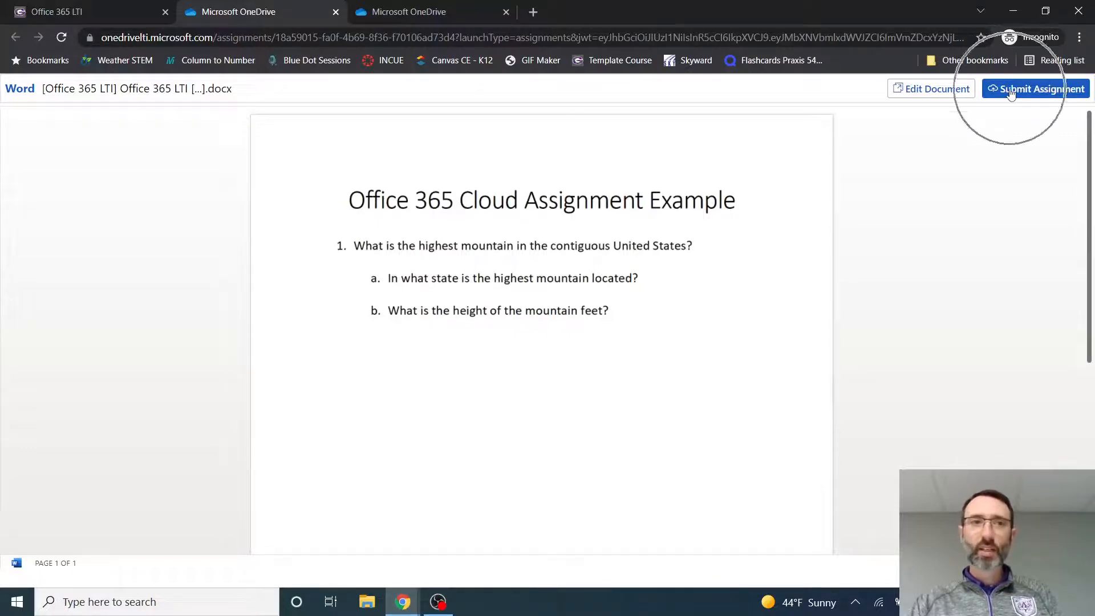
{"action": "left_click", "coordinate": [947, 89]}
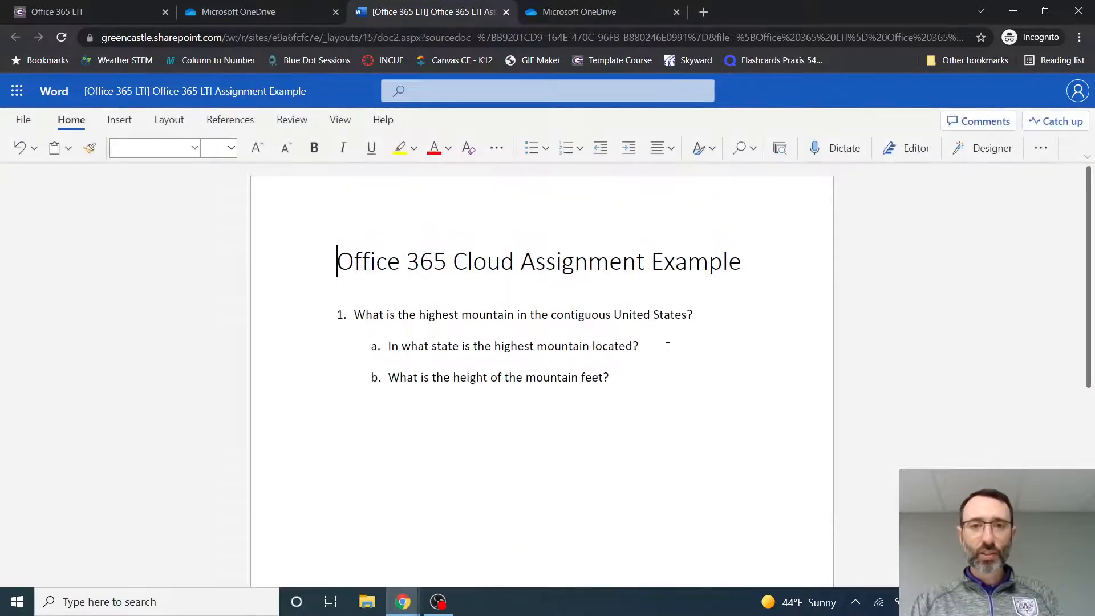
Step: Add the answer "Mt. Whitney" as an indented sub-item directly below the question about the highest mountain
{"action": "left_click", "coordinate": [716, 314]}
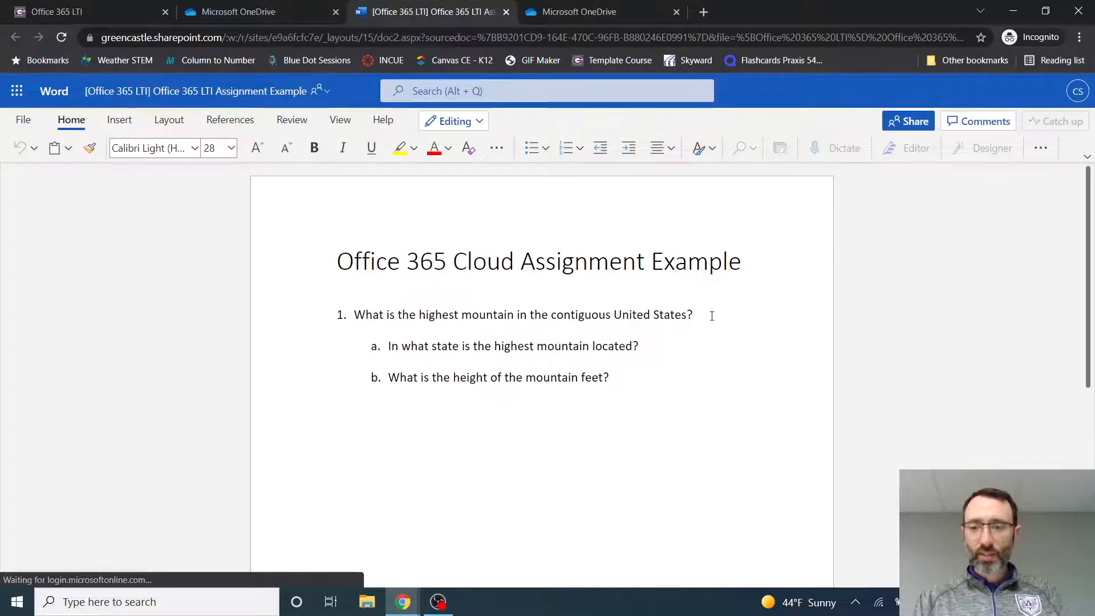
{"action": "key", "text": "Return"}
{"action": "key", "text": "Tab"}
{"action": "type", "text": "M"}
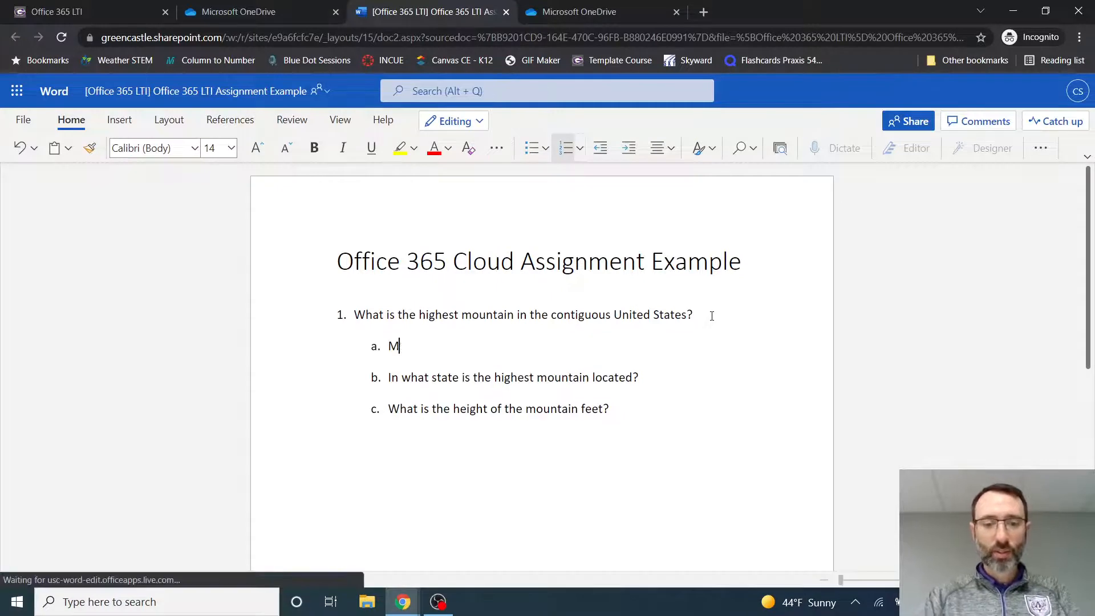
{"action": "type", "text": "t. Whitney"}
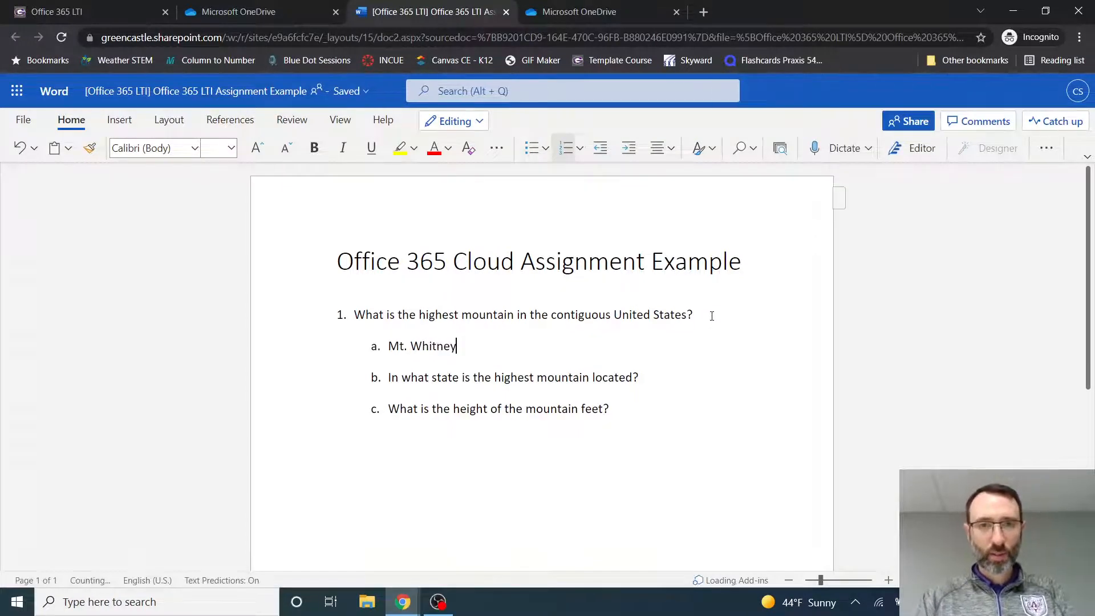
Step: Change the font color of the "Mt. Whitney" answer to the standard light blue
{"action": "mouse_move", "coordinate": [463, 346]}
{"action": "left_mouse_down"}
{"action": "mouse_move", "coordinate": [386, 346]}
{"action": "mouse_move", "coordinate": [459, 346]}
{"action": "left_mouse_up"}
{"action": "left_click", "coordinate": [387, 345]}
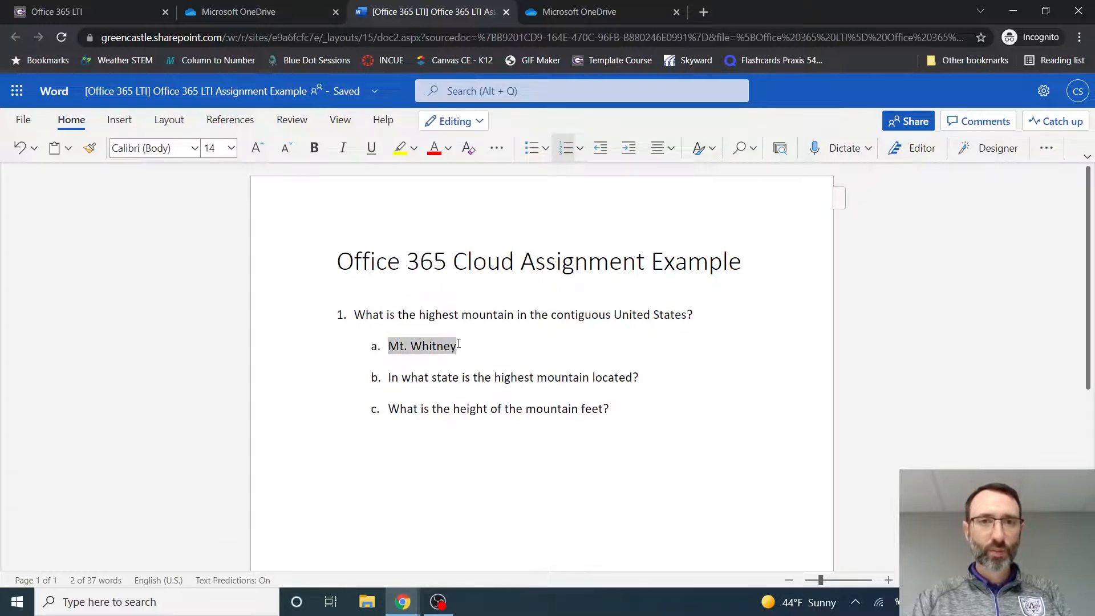
{"action": "left_click", "coordinate": [448, 148]}
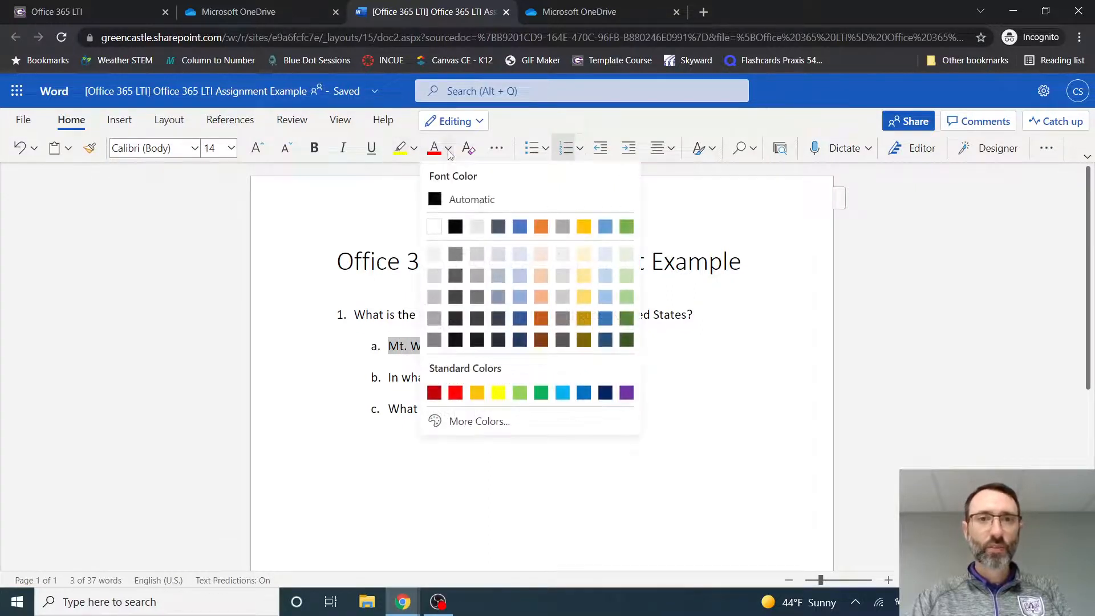
{"action": "left_click", "coordinate": [563, 393]}
{"action": "left_click", "coordinate": [628, 378]}
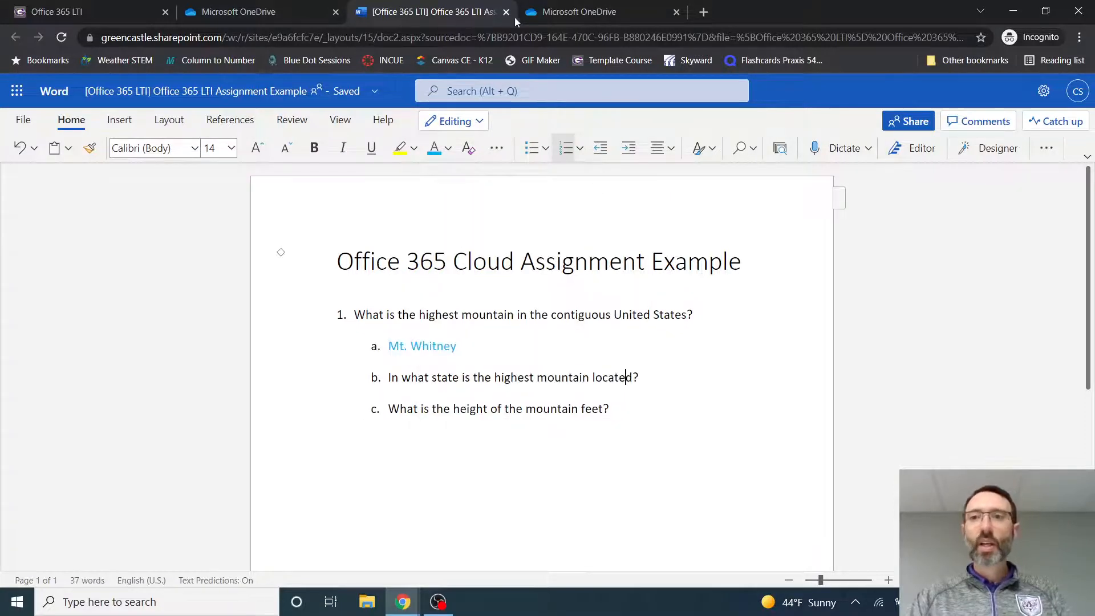
Step: Return to the OneDrive assignment page and refresh it to load the edited document
{"action": "left_click", "coordinate": [271, 15]}
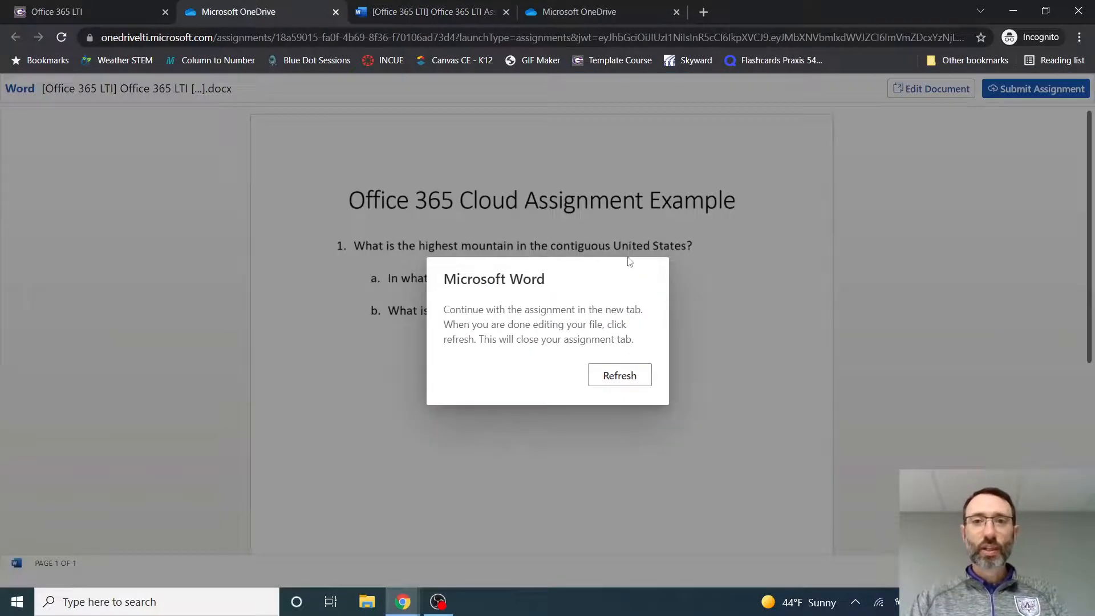
{"action": "left_click", "coordinate": [620, 375]}
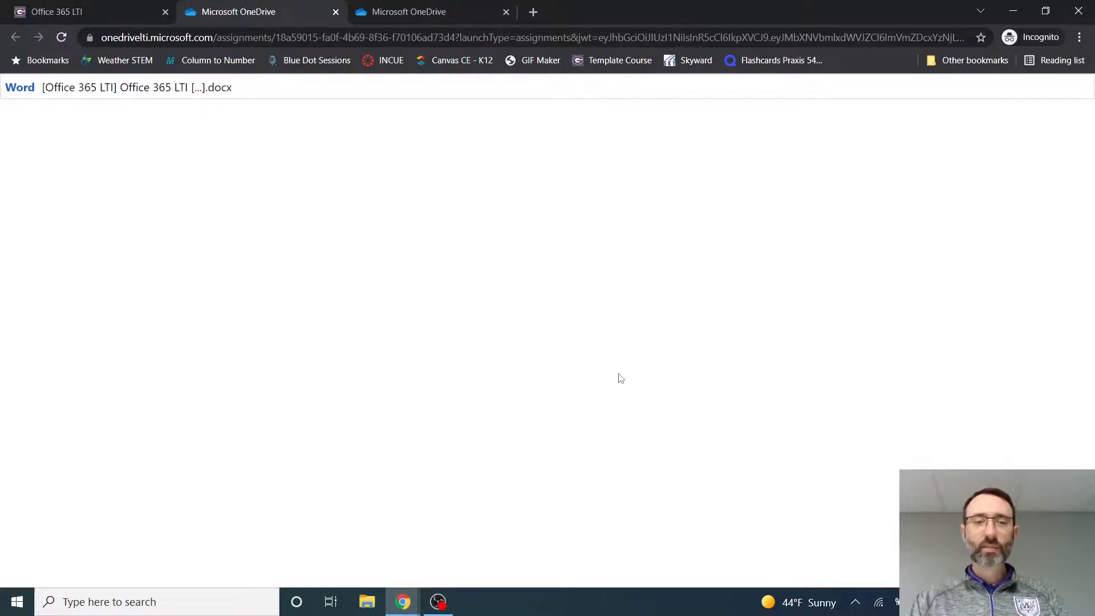